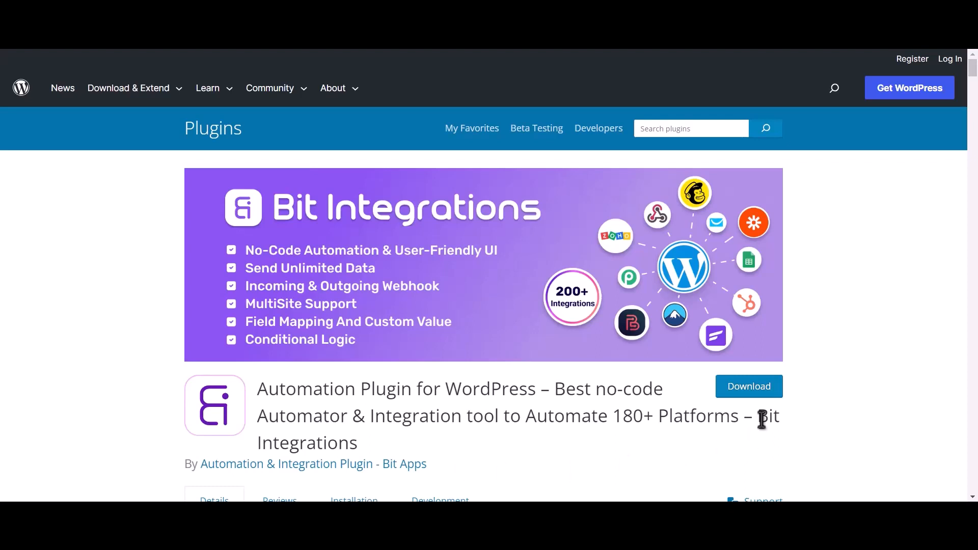
Create a new integration with Fluent Forms as trigger, using the Contact Form Demo form, and continue.
drag(781, 416, 769, 439)
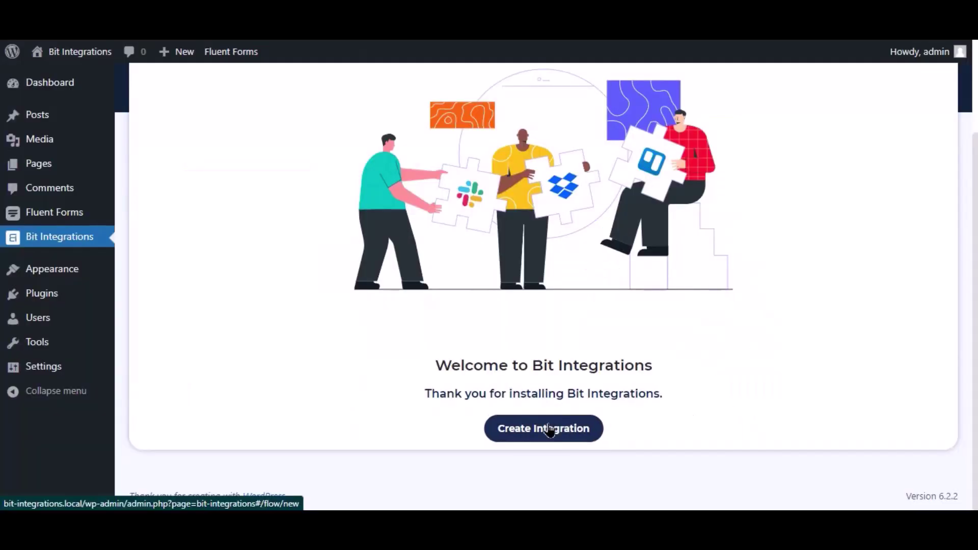
click(541, 428)
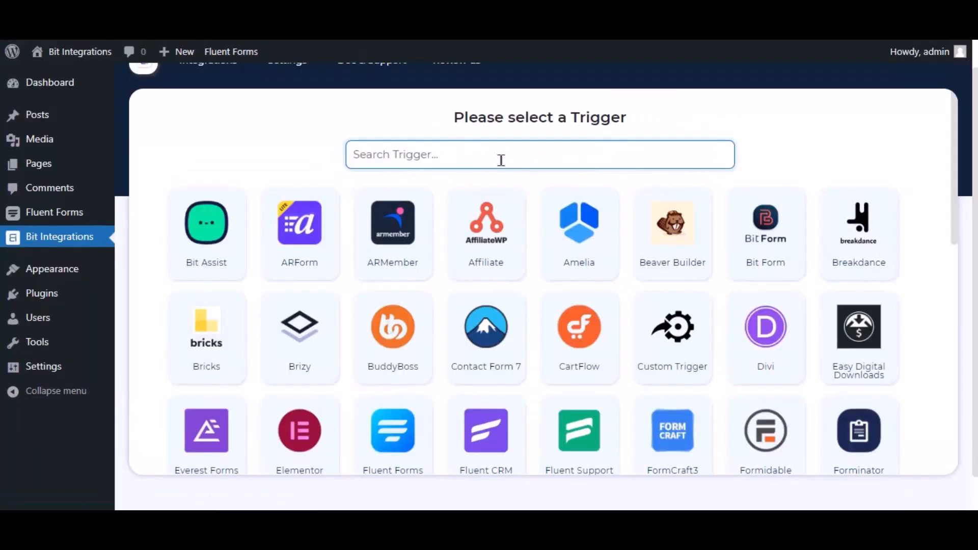
text(fluent forms)
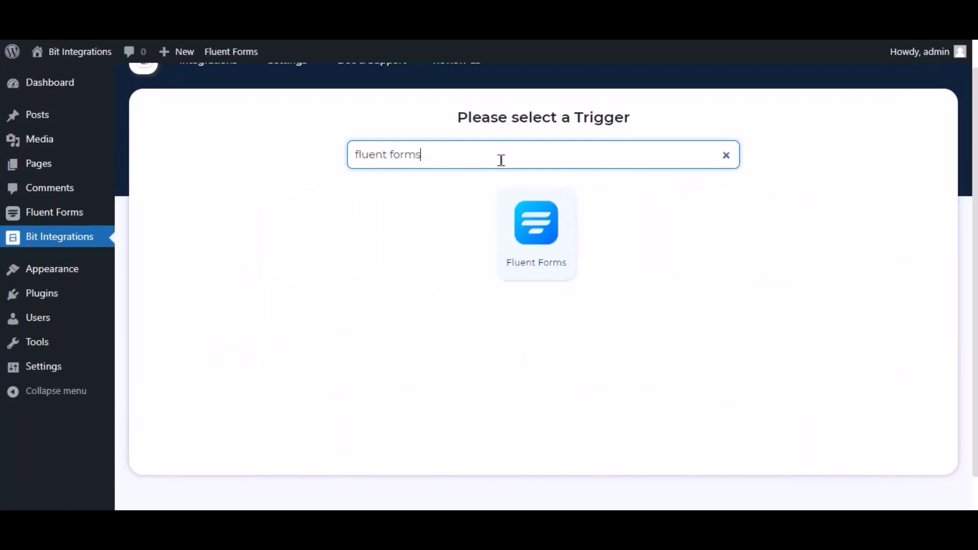
click(535, 230)
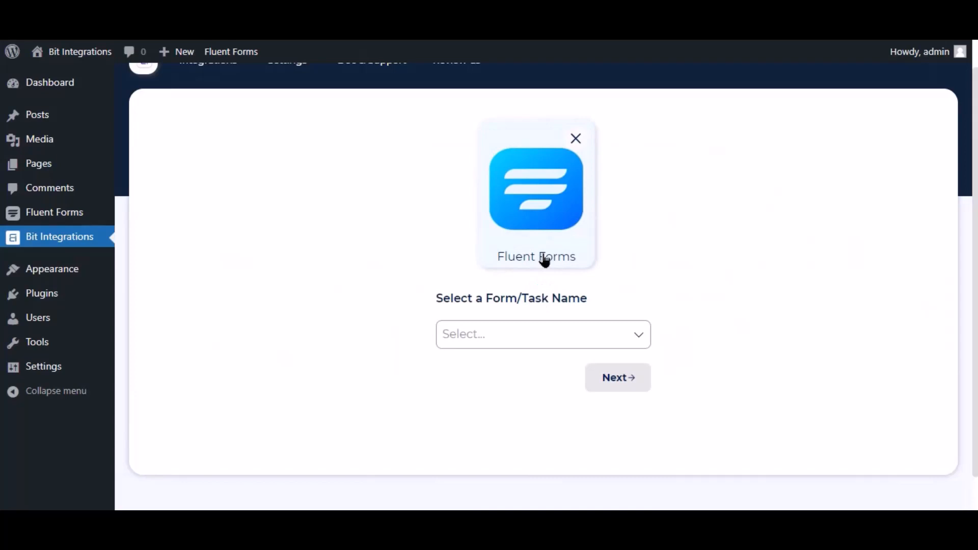
click(536, 333)
click(501, 361)
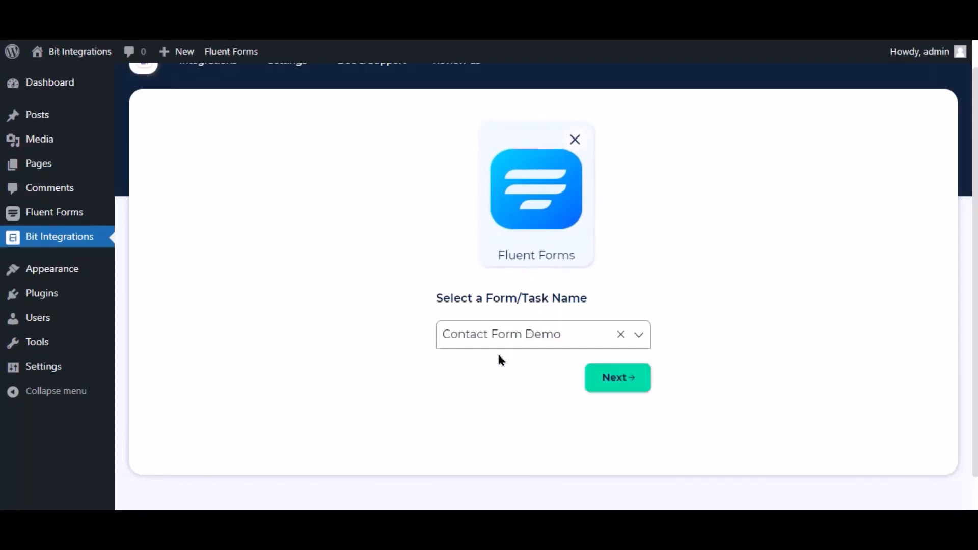
click(630, 376)
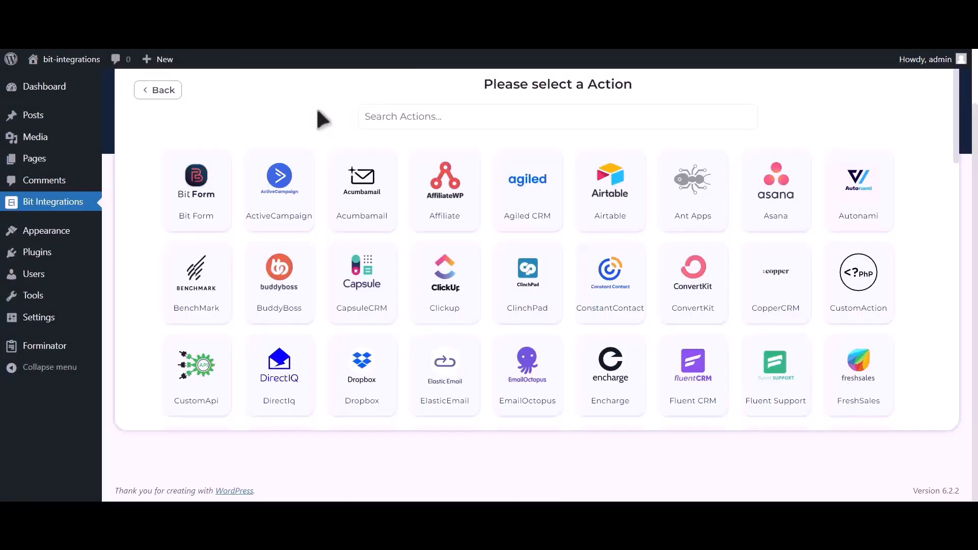
Choose Google Calendar as the action and go to the Google API Console for client credentials.
click(404, 116)
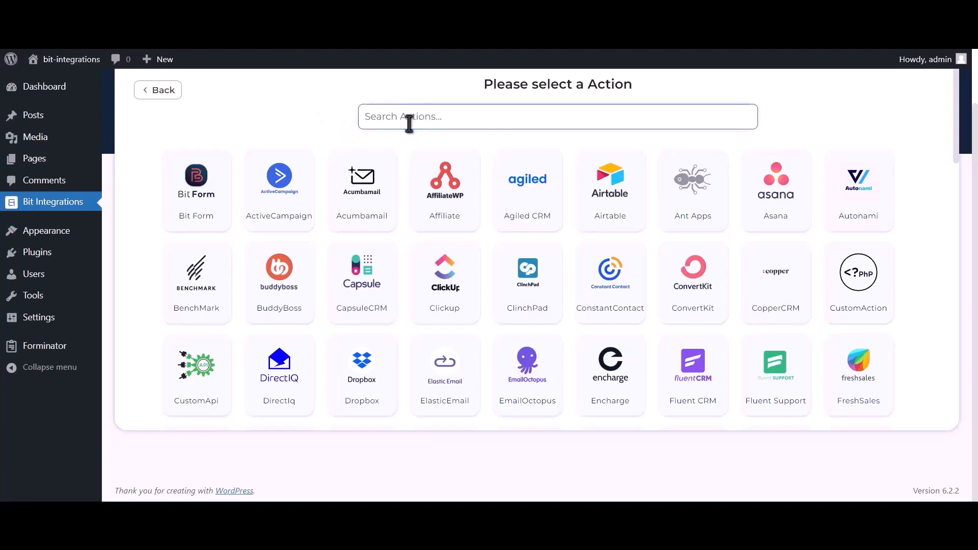
text(google)
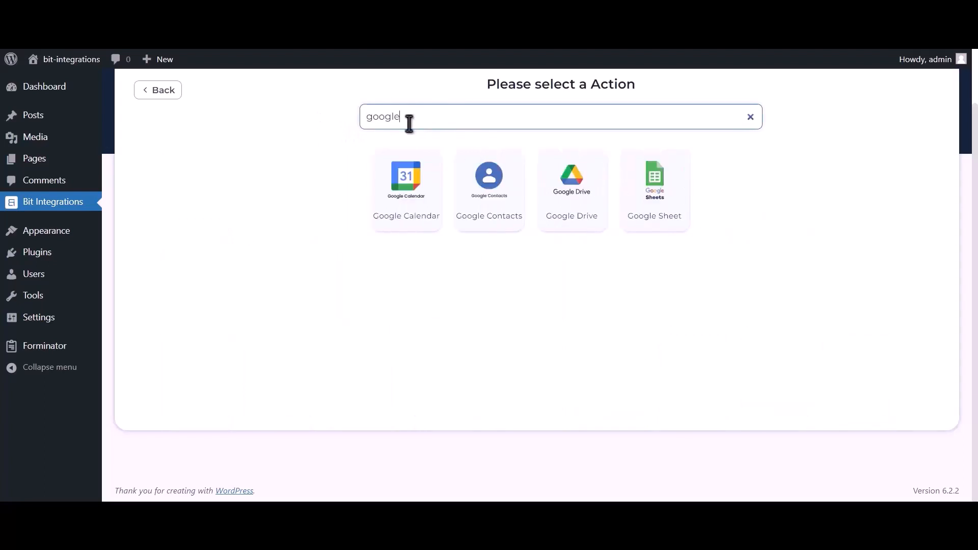
text( calendar)
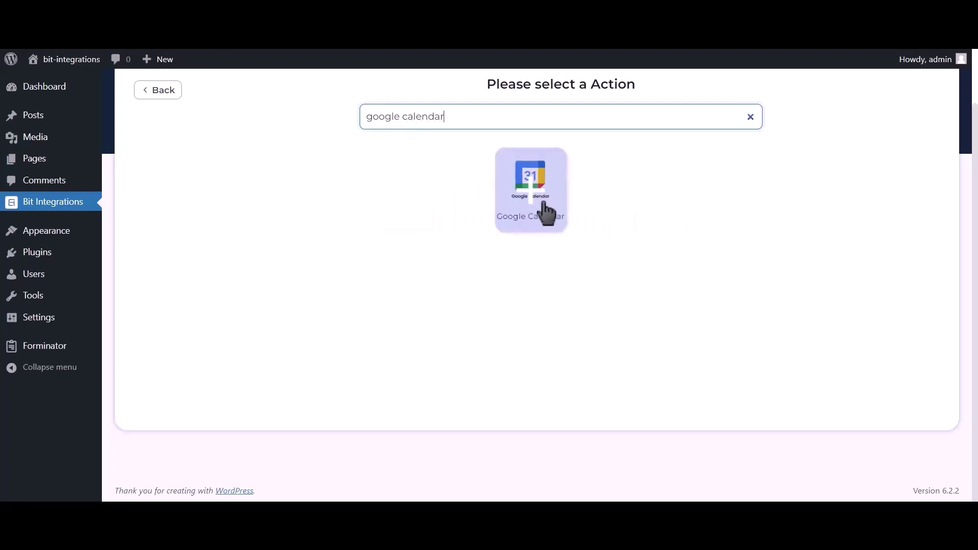
click(535, 202)
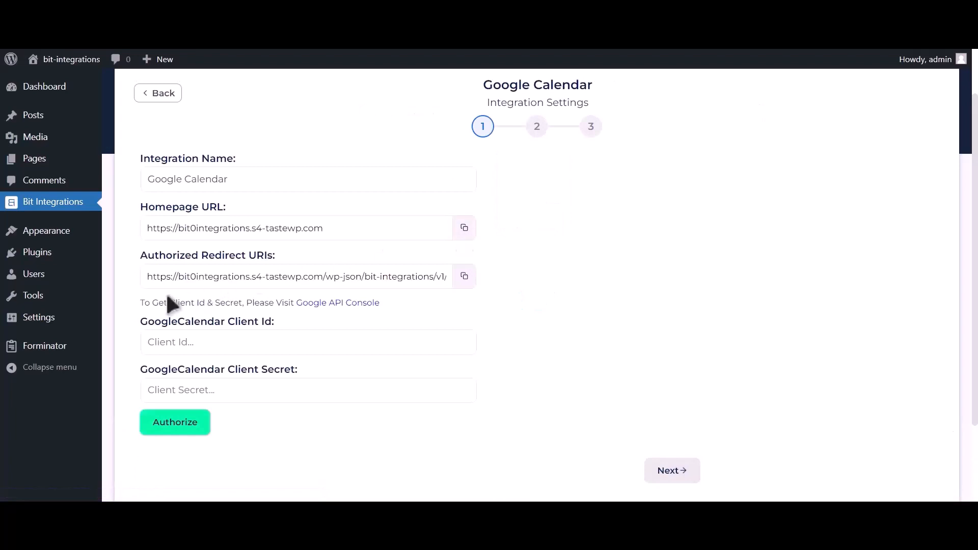
drag(140, 302, 293, 302)
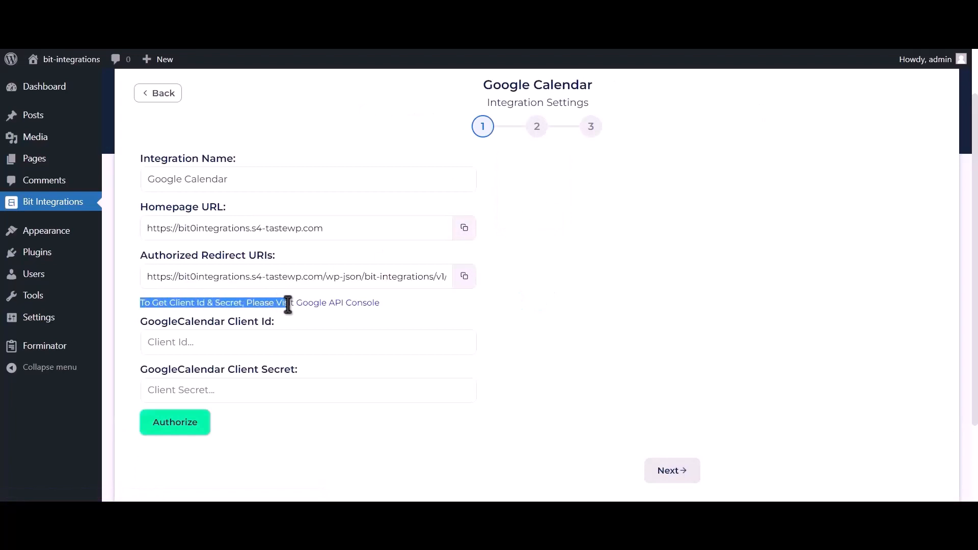
click(334, 303)
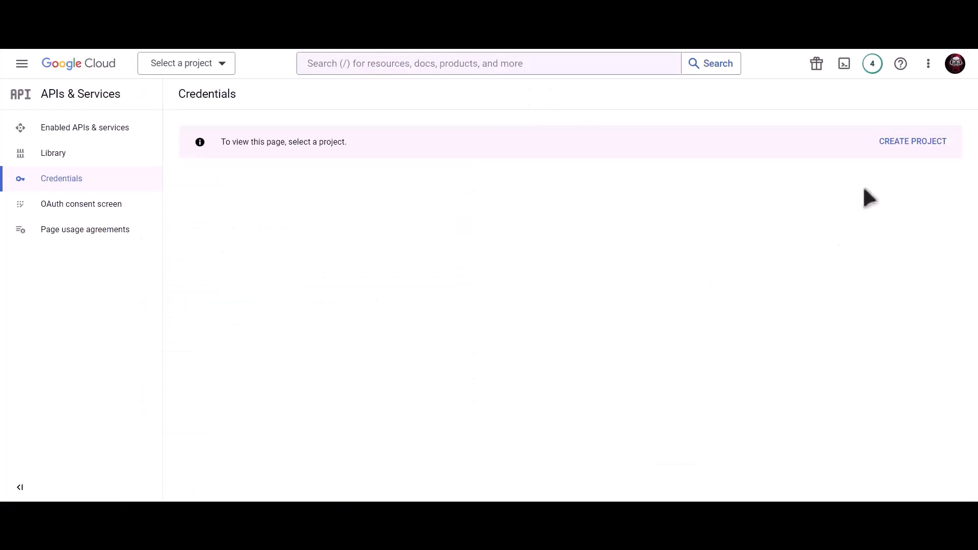
Create a new Google Cloud project named Bit Integrations.
click(912, 142)
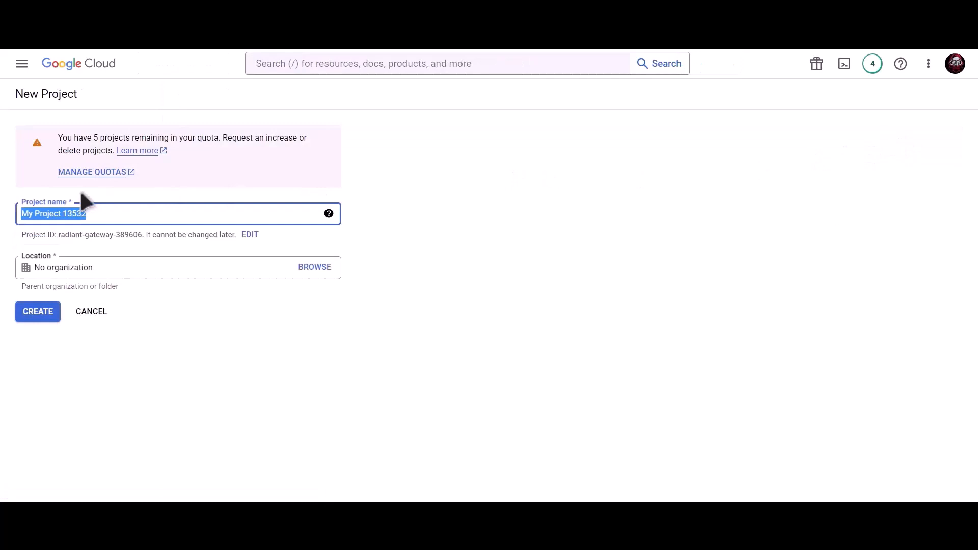
text(B)
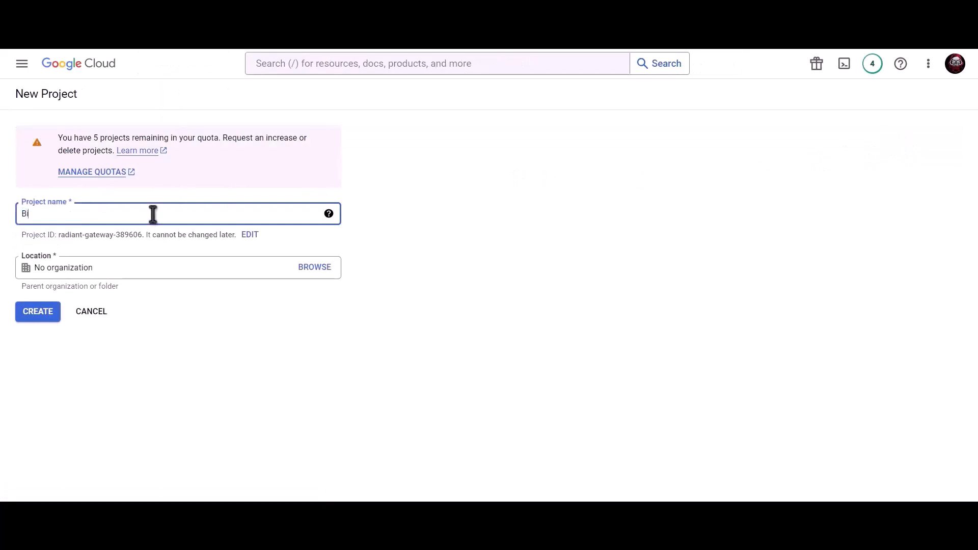
text(ntegrations)
click(38, 311)
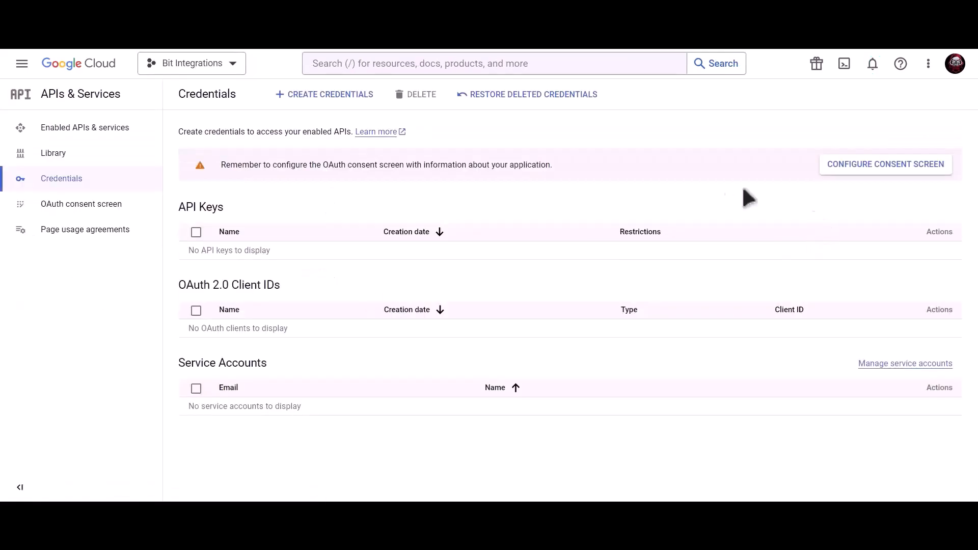
Begin an OAuth consent screen for External users.
click(848, 167)
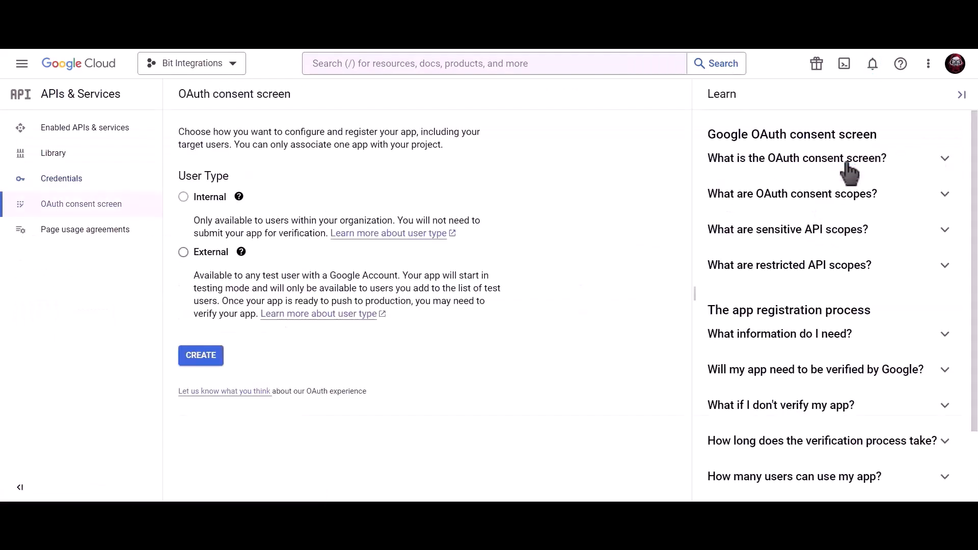
click(183, 252)
click(201, 355)
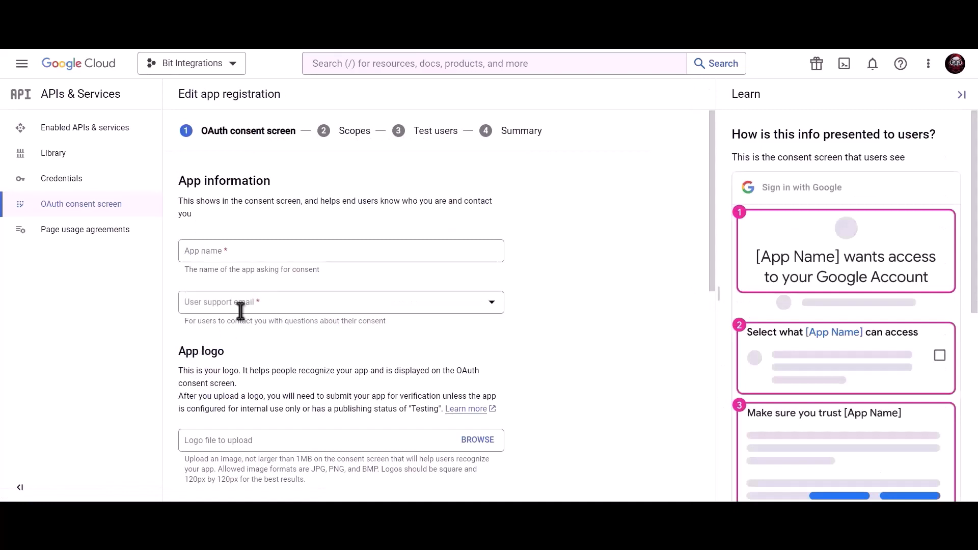
Set app name Bit Integrations with the account email as support and developer contact, and save.
click(266, 253)
text(Bit Integr)
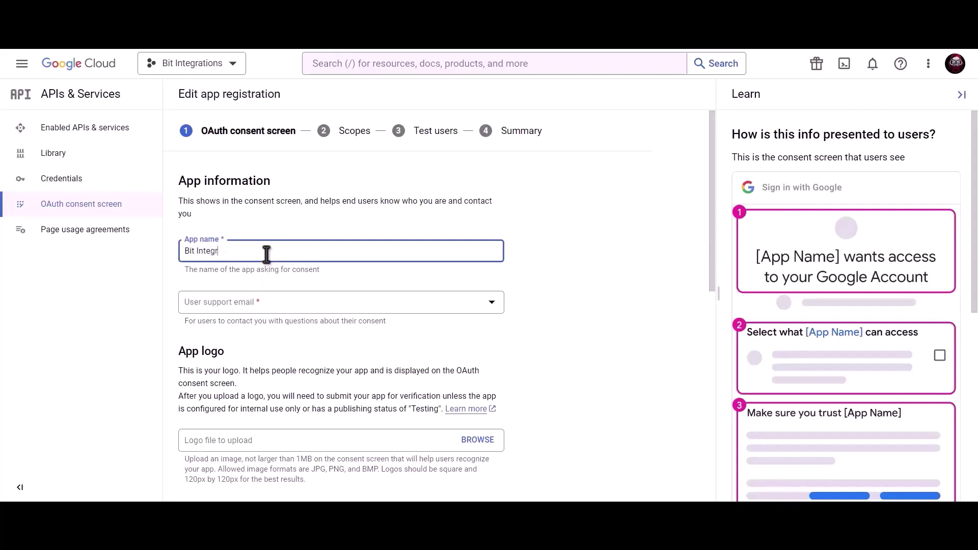
text(ations)
click(267, 302)
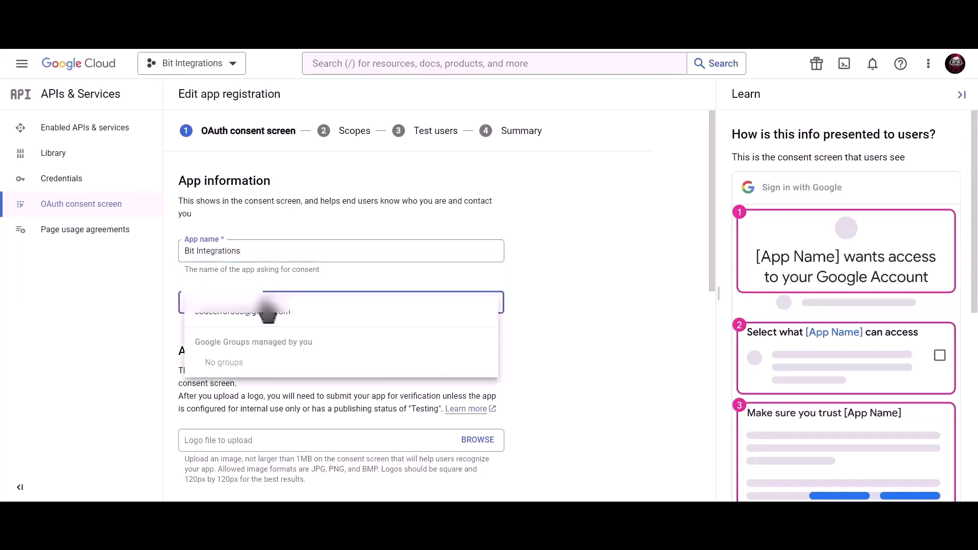
click(268, 314)
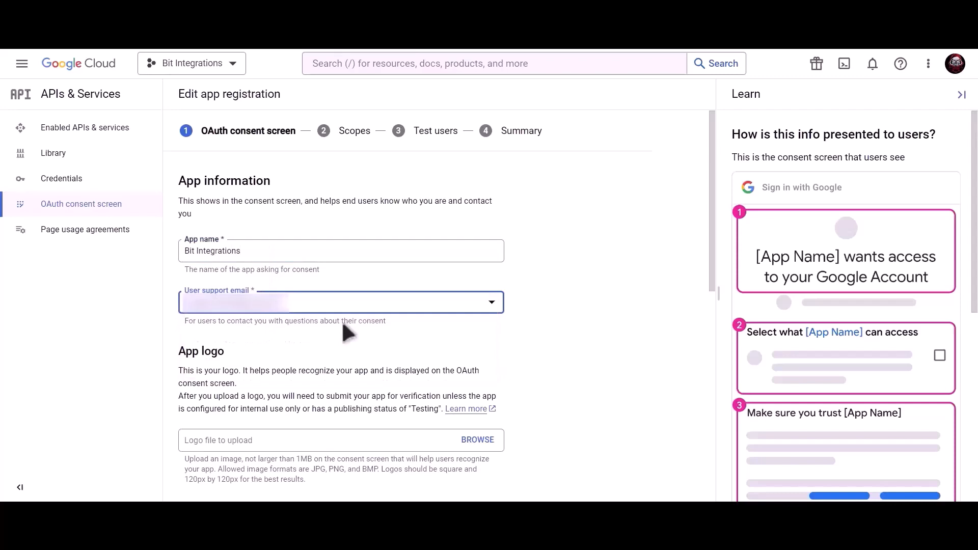
scroll(341, 320, down, 5)
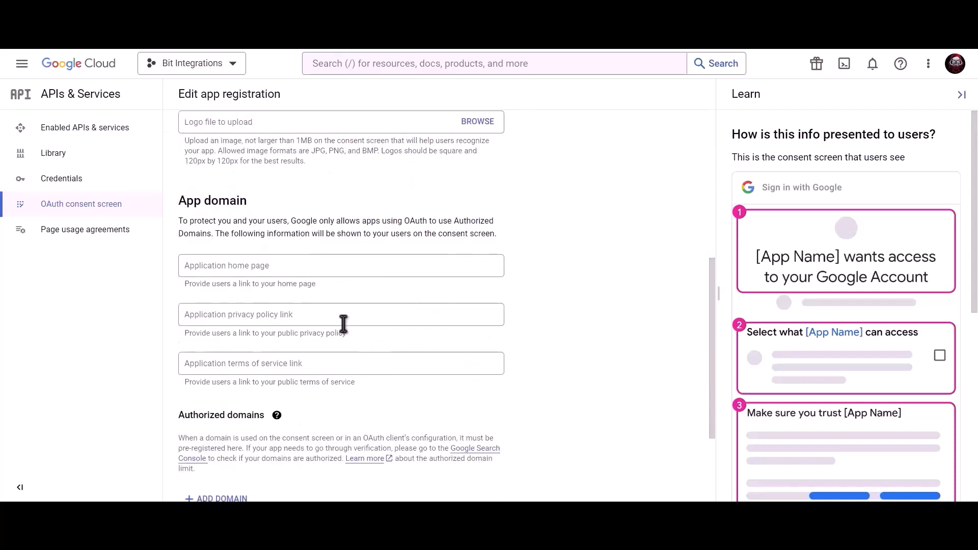
scroll(342, 320, down, 3)
scroll(342, 329, down, 2)
click(281, 425)
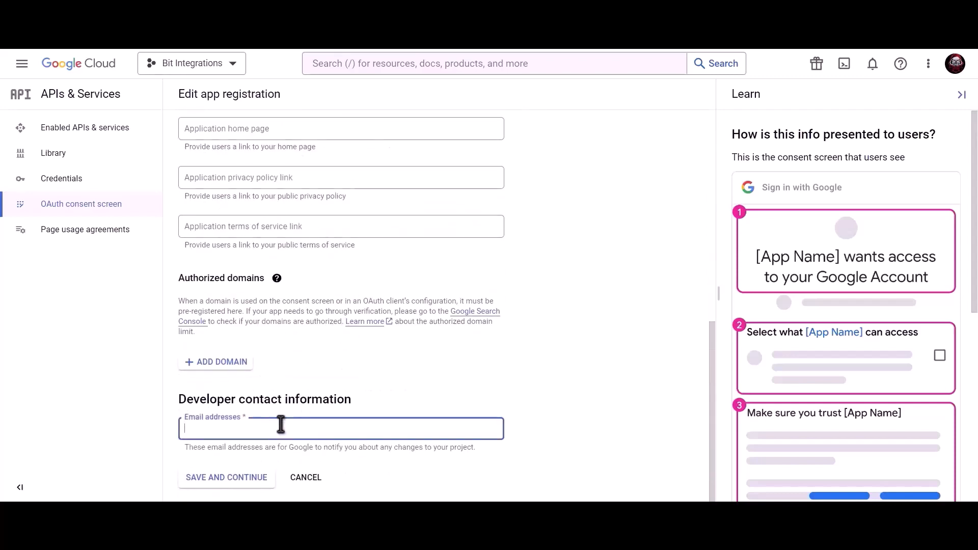
text([email])
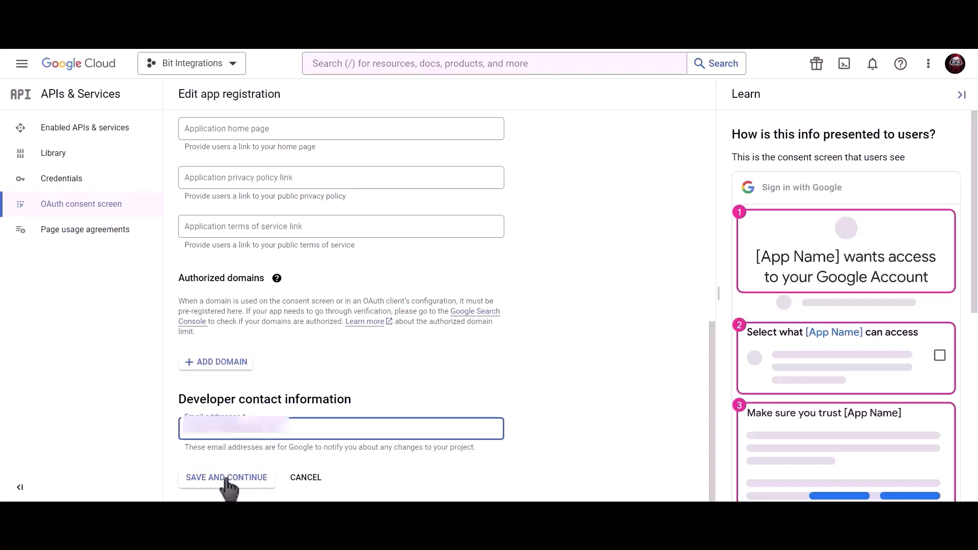
click(226, 477)
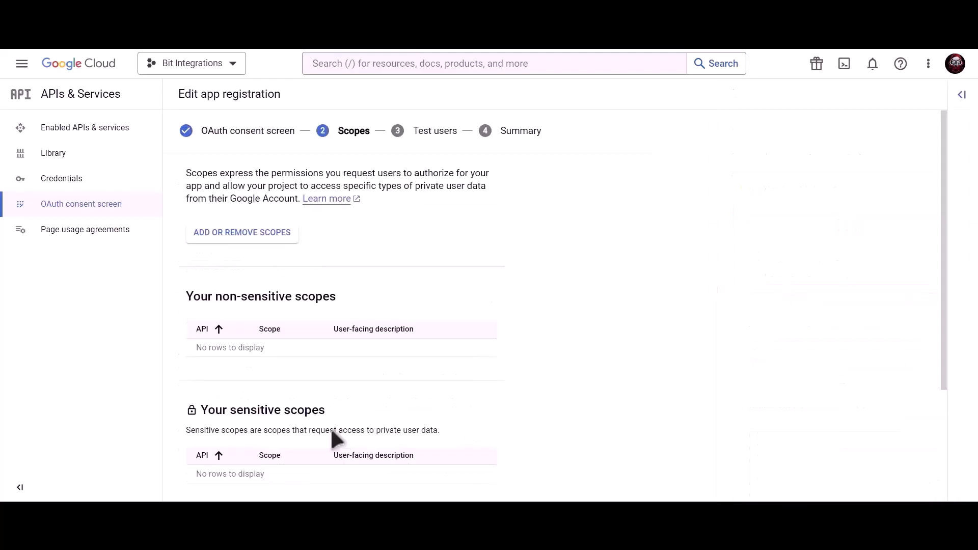
scroll(330, 427, down, 3)
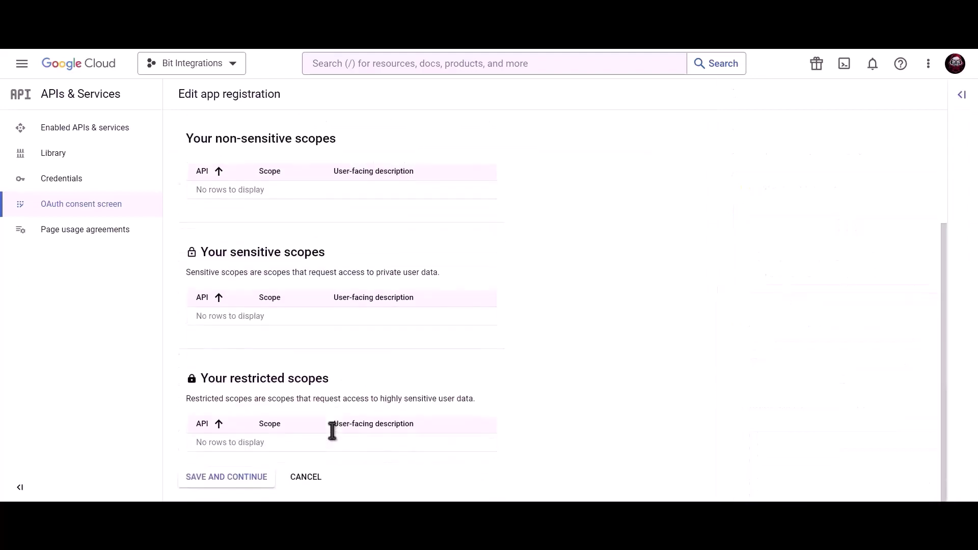
Skip scopes and test users, then publish the Bit Integrations app to production.
click(226, 477)
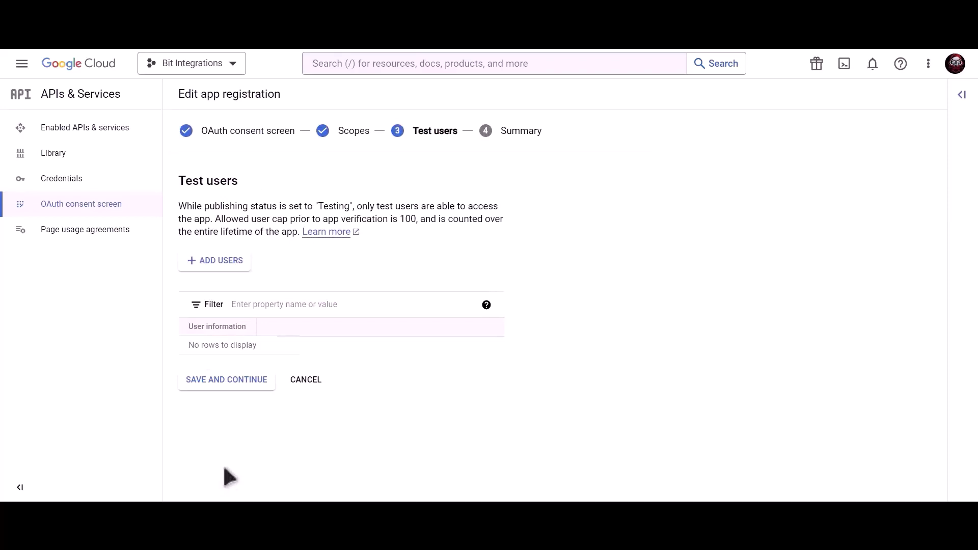
click(245, 382)
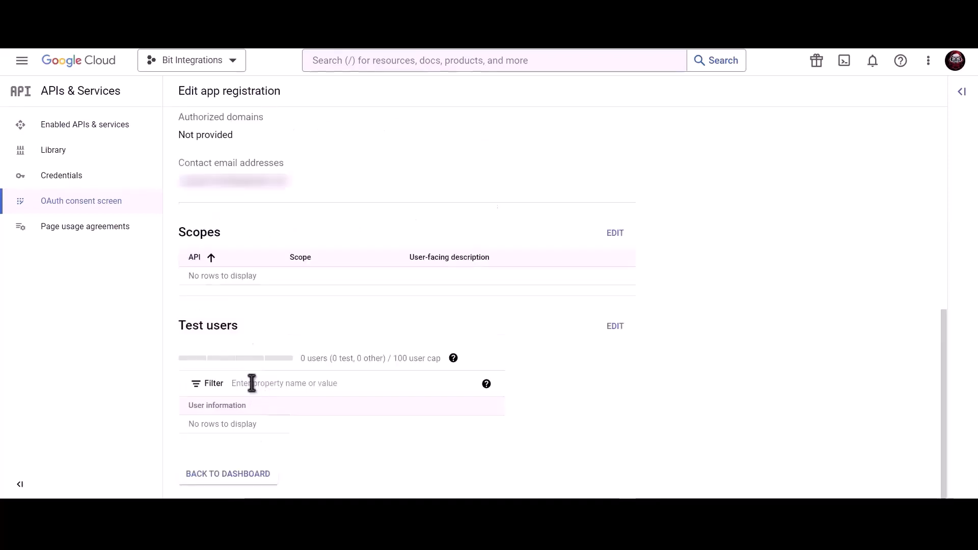
click(238, 474)
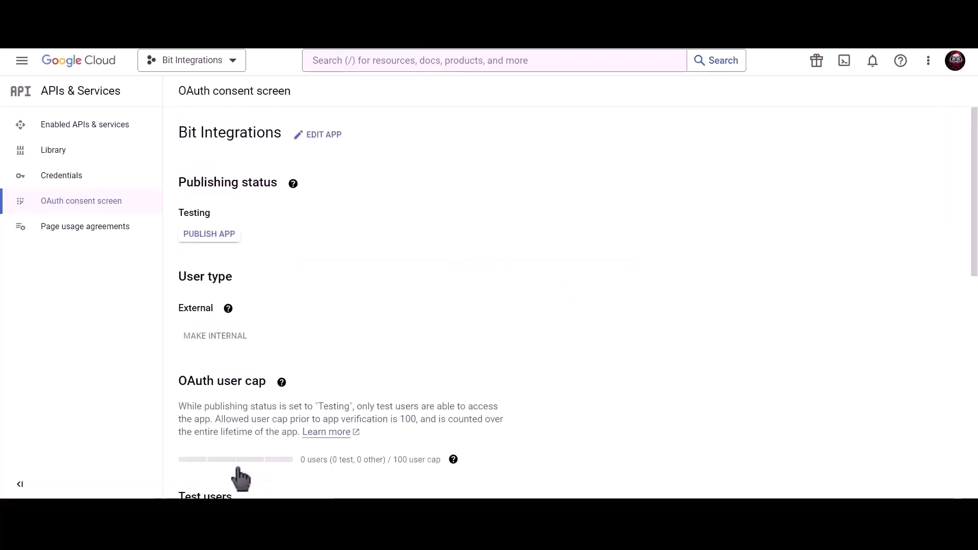
click(209, 237)
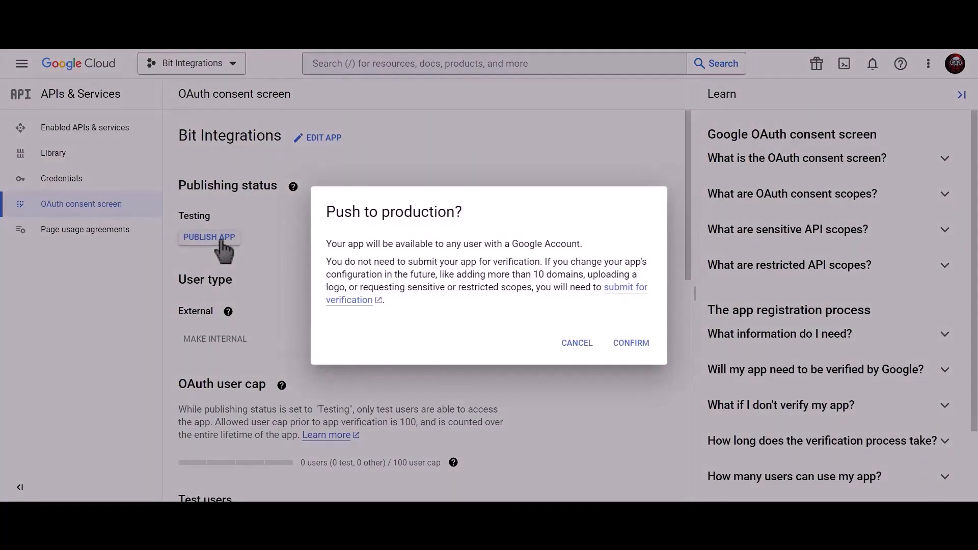
click(631, 343)
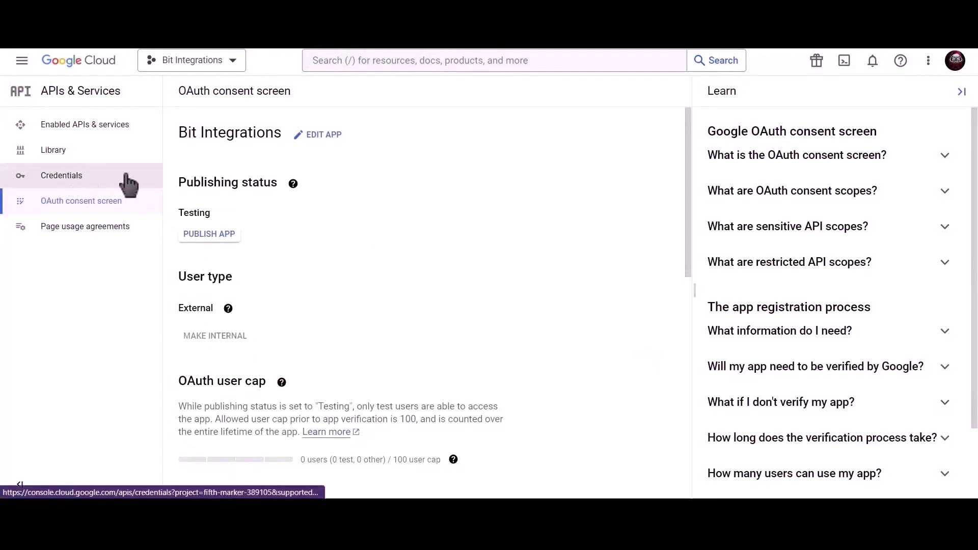
Find the Google Calendar API in the Marketplace and enable it for the project.
click(129, 182)
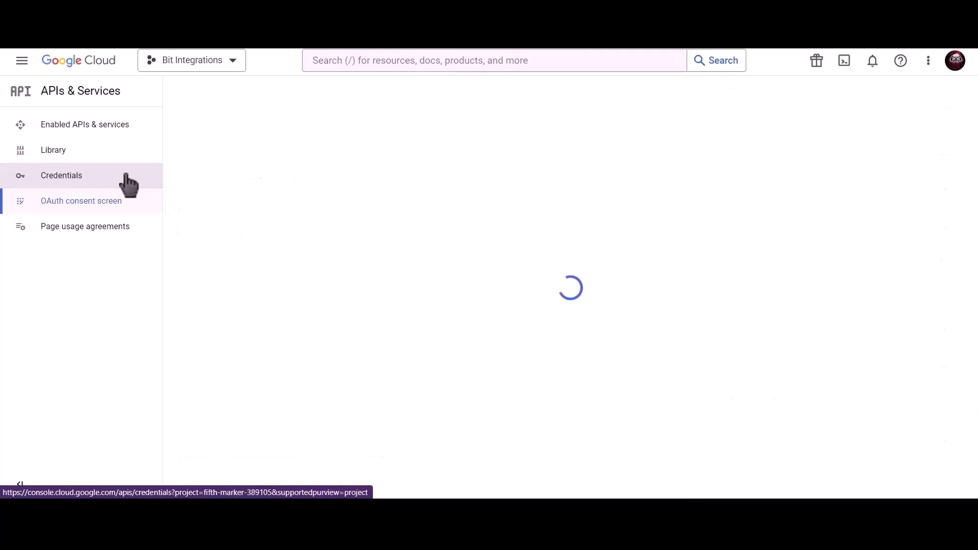
click(399, 63)
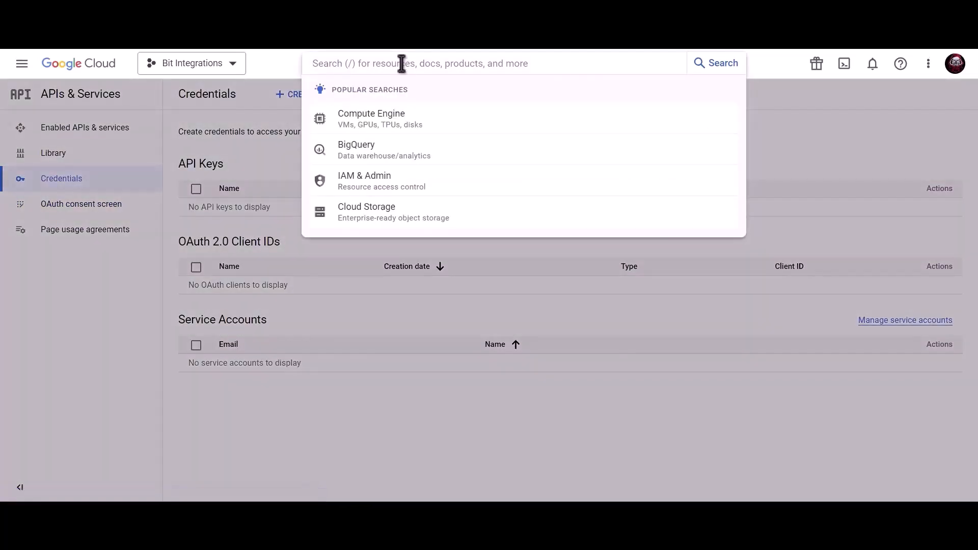
text(google calendar aoi)
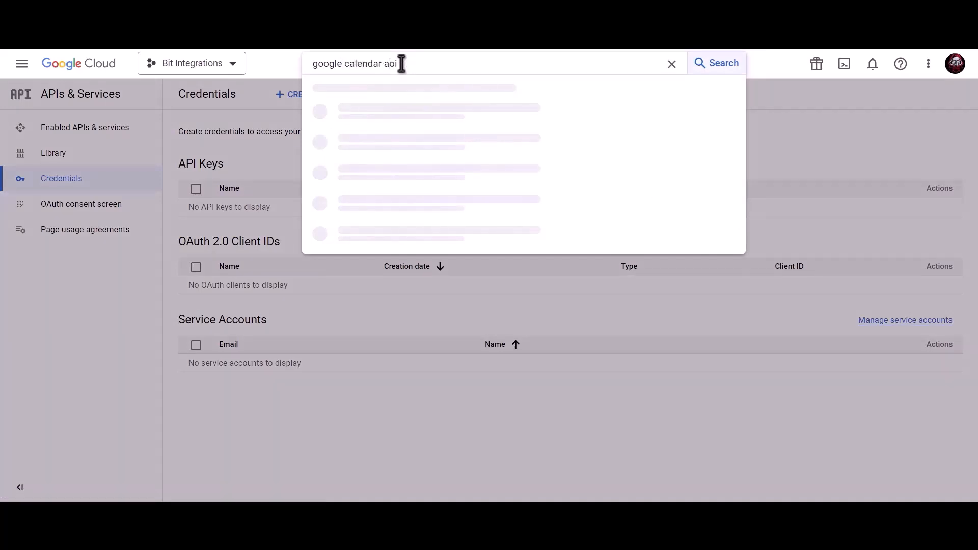
key(BackSpace)
key(BackSpace)
text(pi)
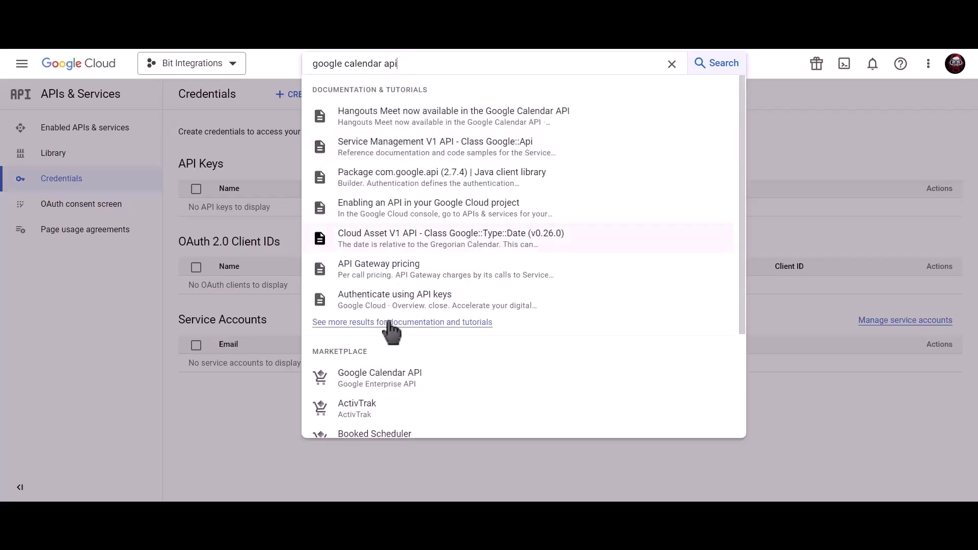
click(404, 380)
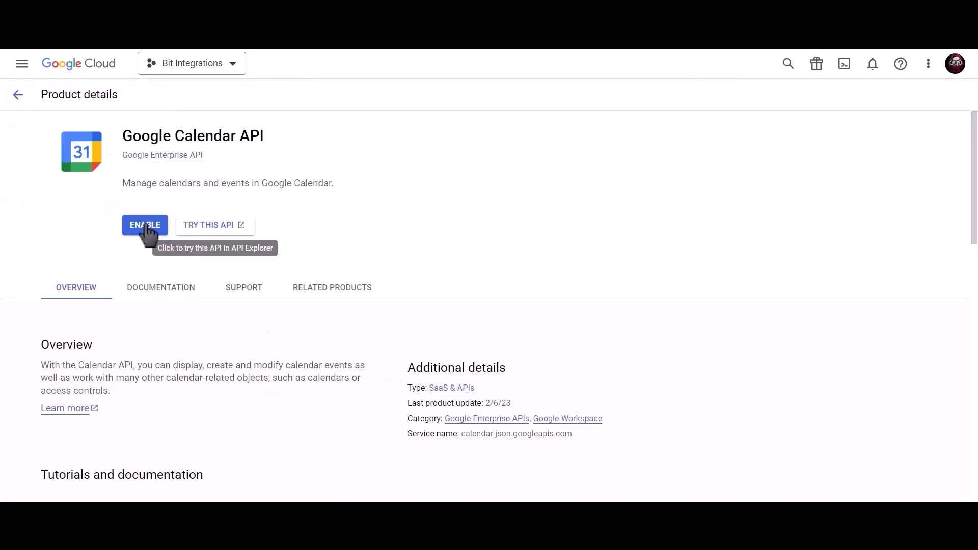
click(145, 224)
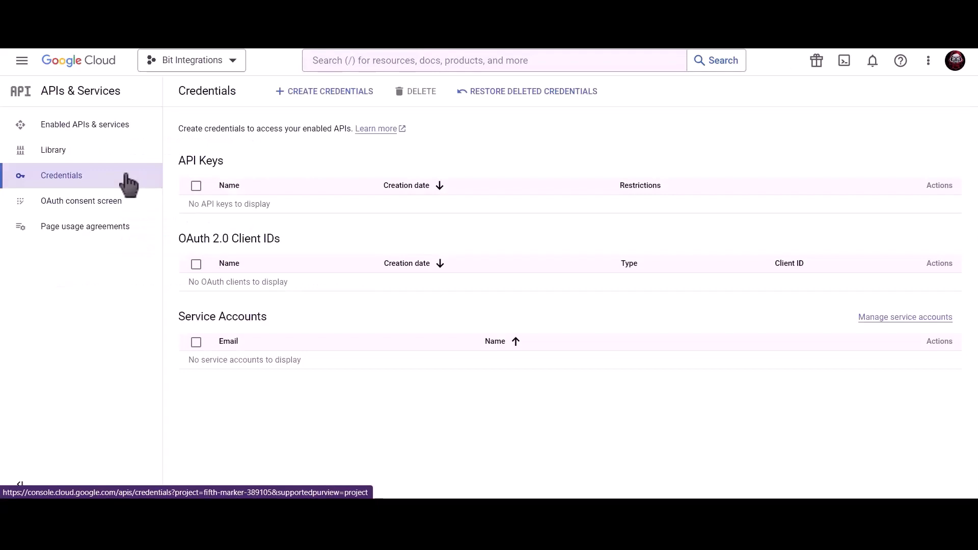
Start an OAuth client ID of type Web application and name it Bit Integrations.
click(329, 92)
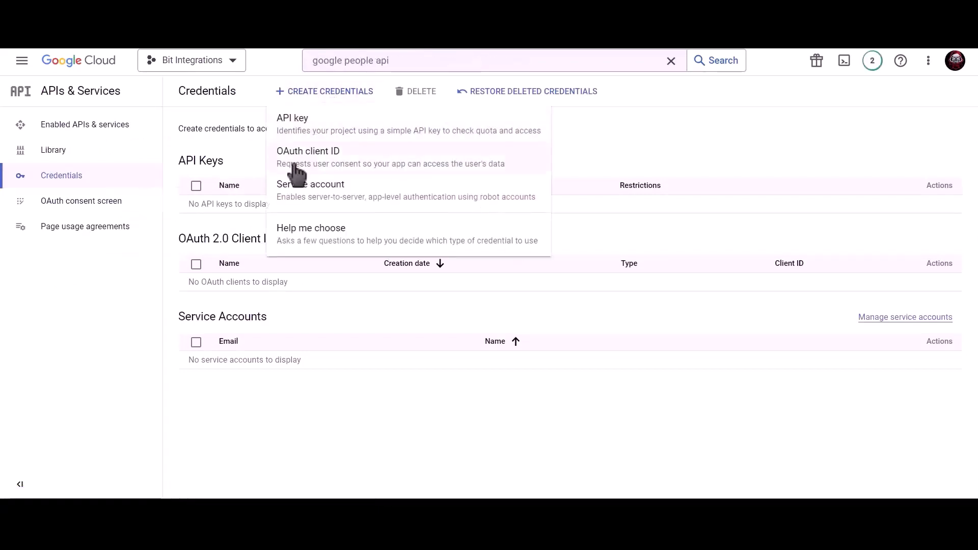
click(409, 164)
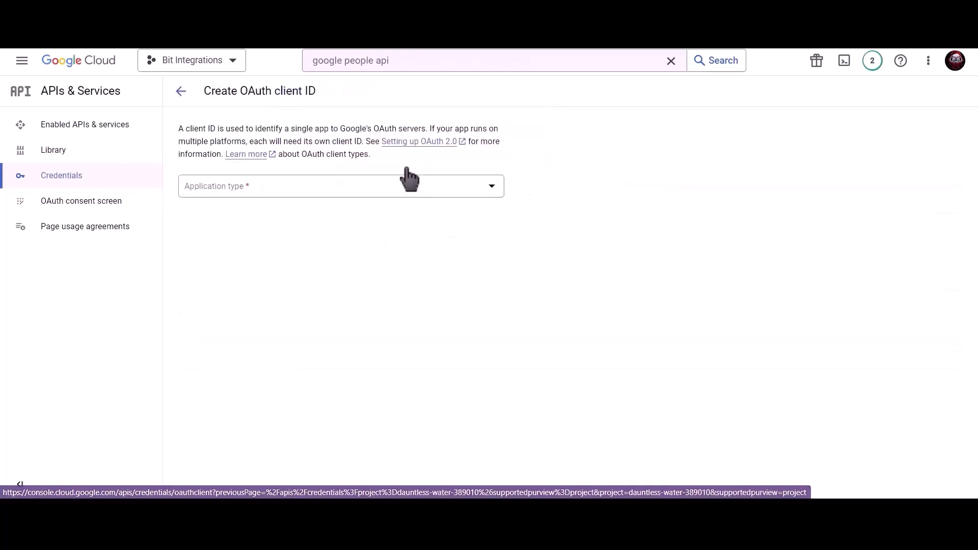
click(303, 191)
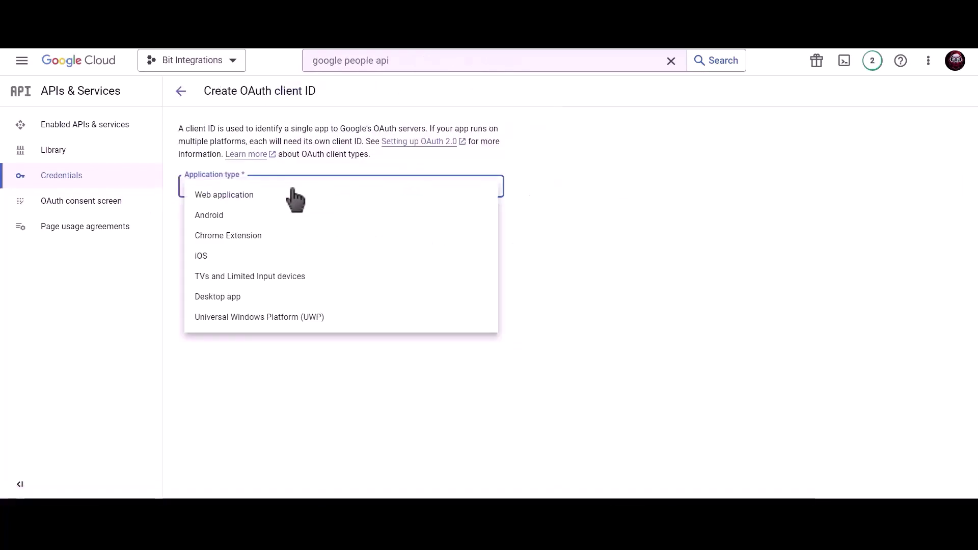
click(252, 197)
click(253, 222)
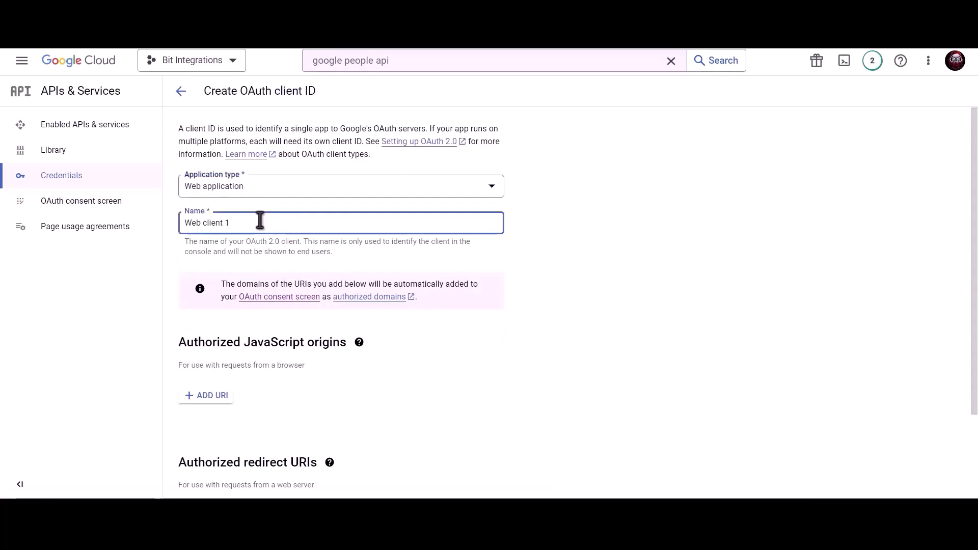
key(ctrl+a)
text(Bit )
text(Integr)
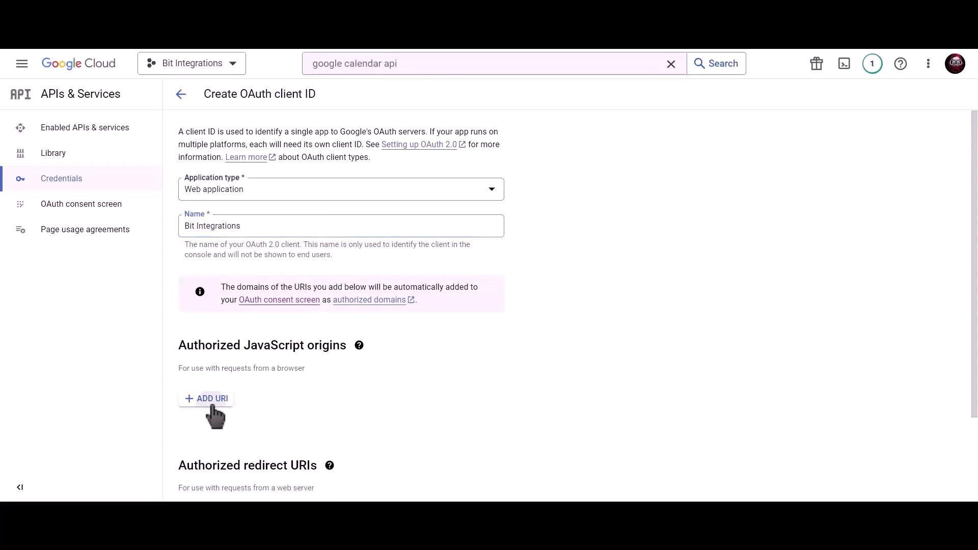
Add the site homepage as authorized origin and the plugin's redirect URI, then create the client.
click(208, 398)
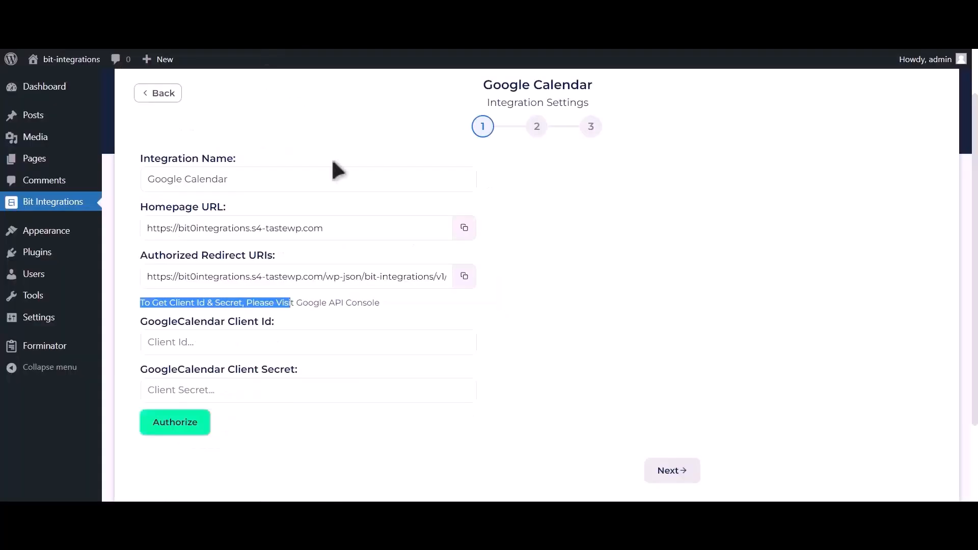
click(464, 228)
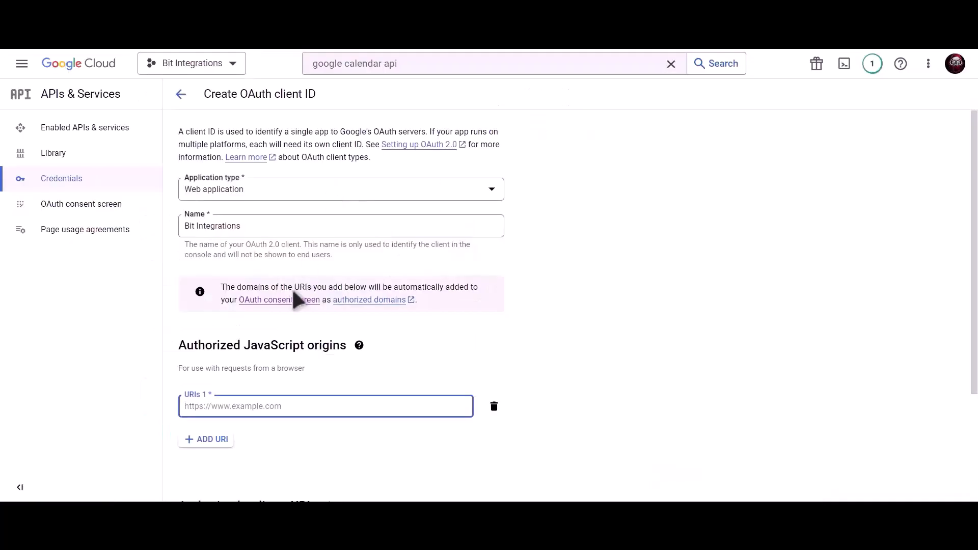
key(ctrl+v)
scroll(305, 306, down, 3)
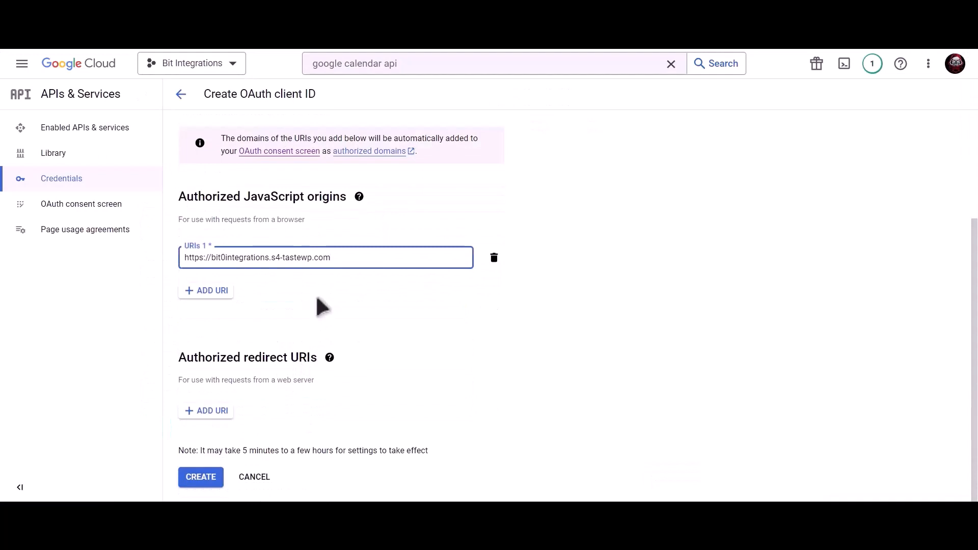
key(ctrl+Tab)
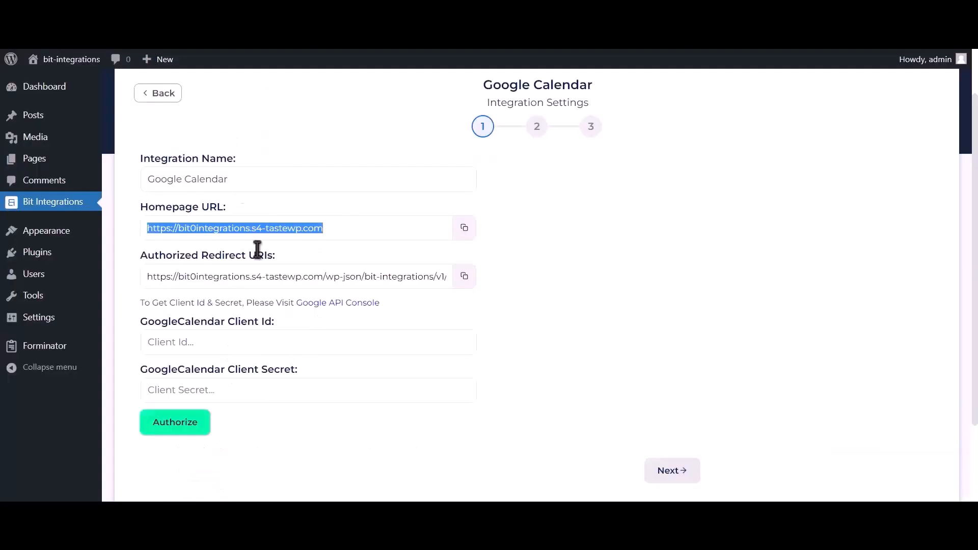
click(464, 277)
key(ctrl+Tab)
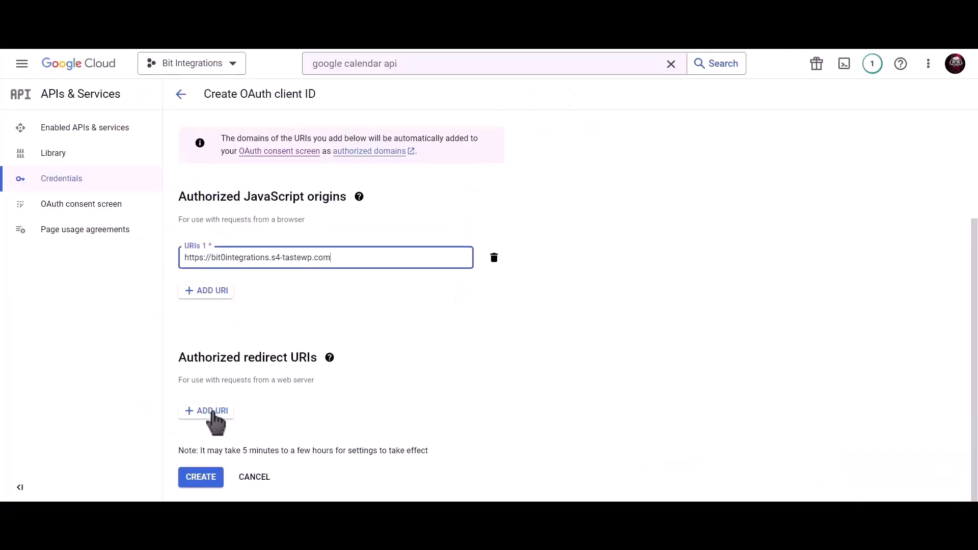
click(230, 413)
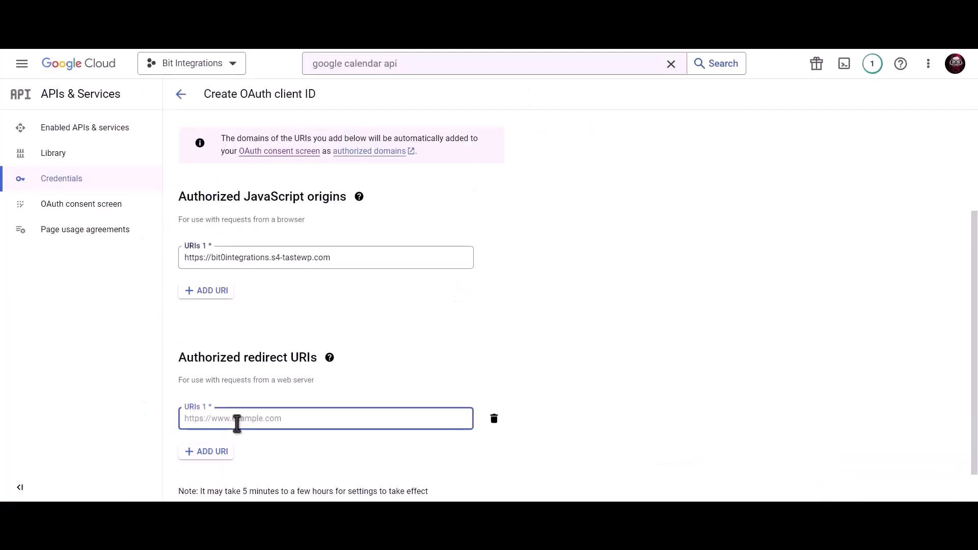
key(ctrl+v)
scroll(309, 357, down, 1)
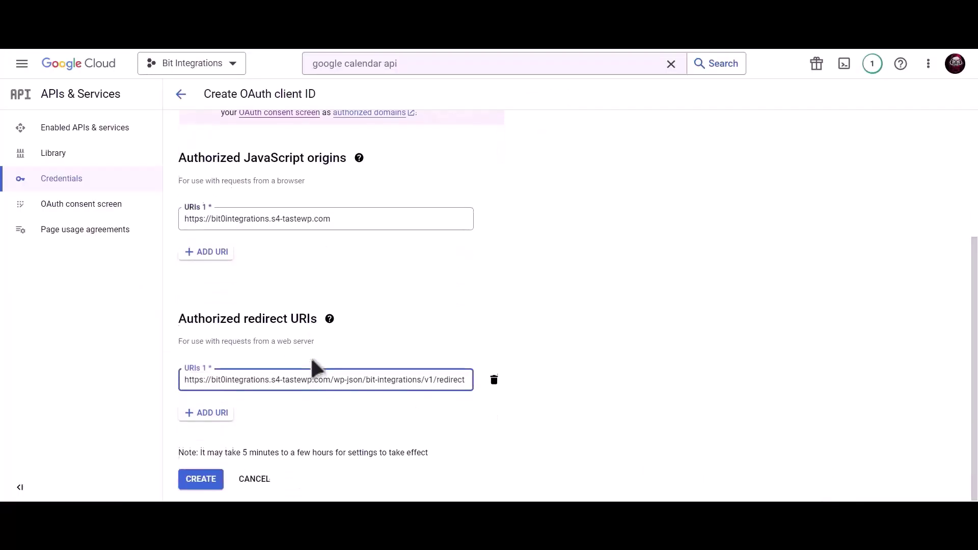
click(201, 478)
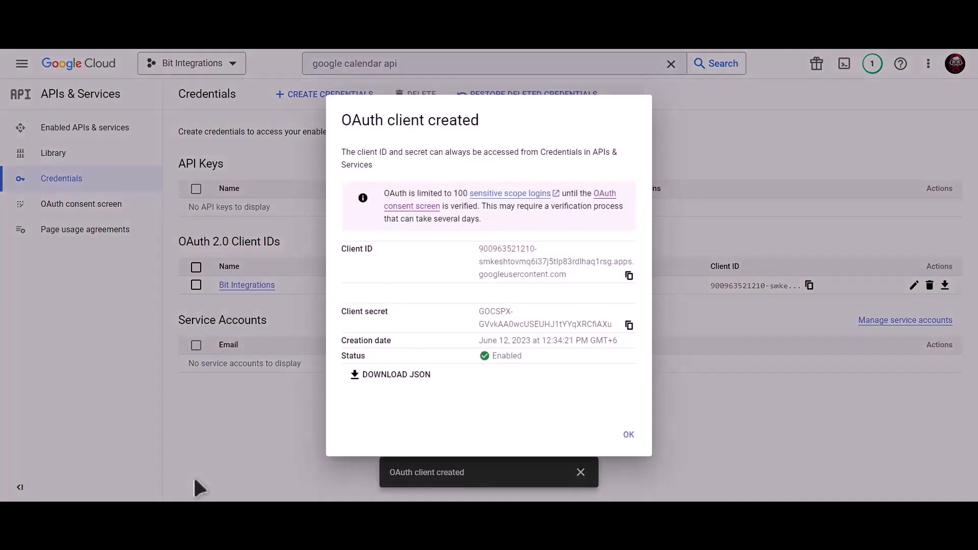
Paste the new OAuth client's ID and secret into the Google Calendar integration's Client Id and Client Secret fields.
click(629, 275)
key(ctrl+Tab)
click(215, 342)
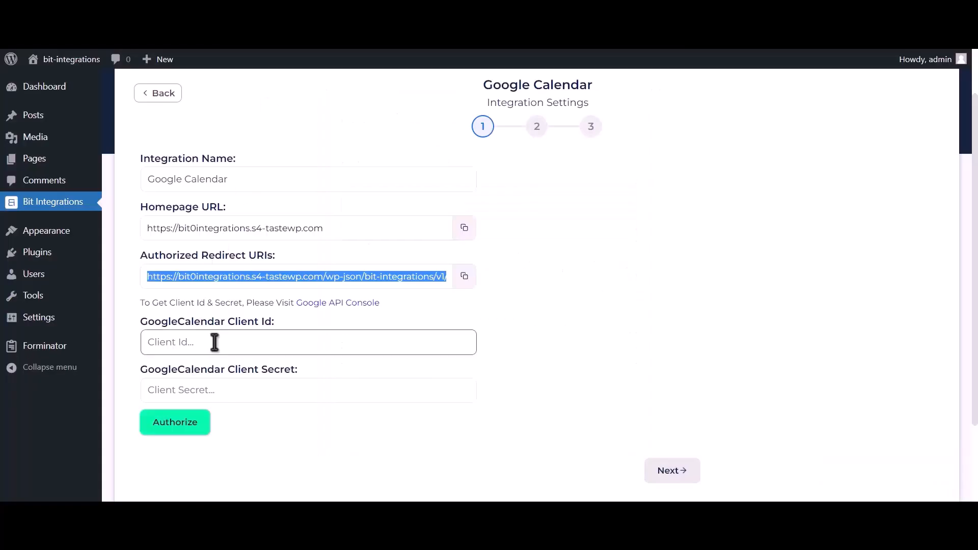
key(ctrl+v)
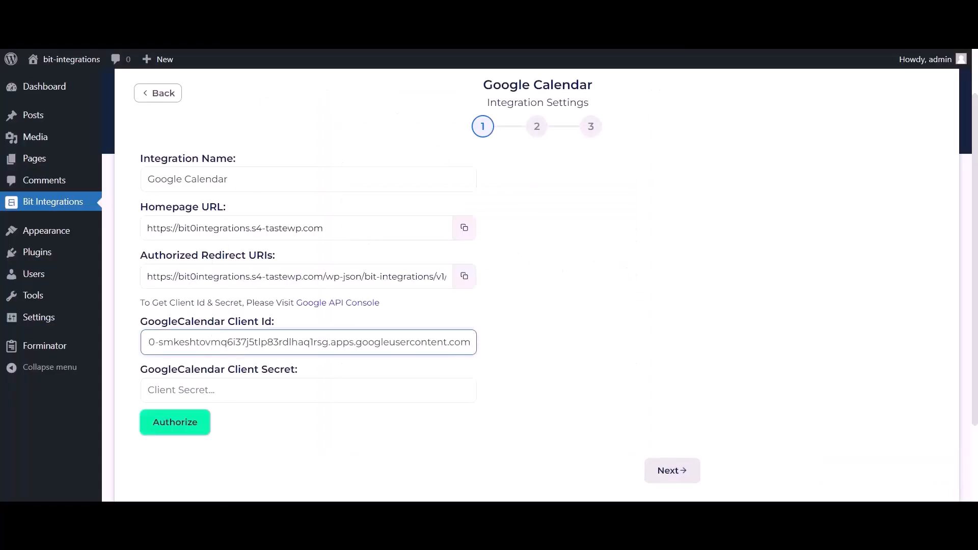
key(ctrl+Tab)
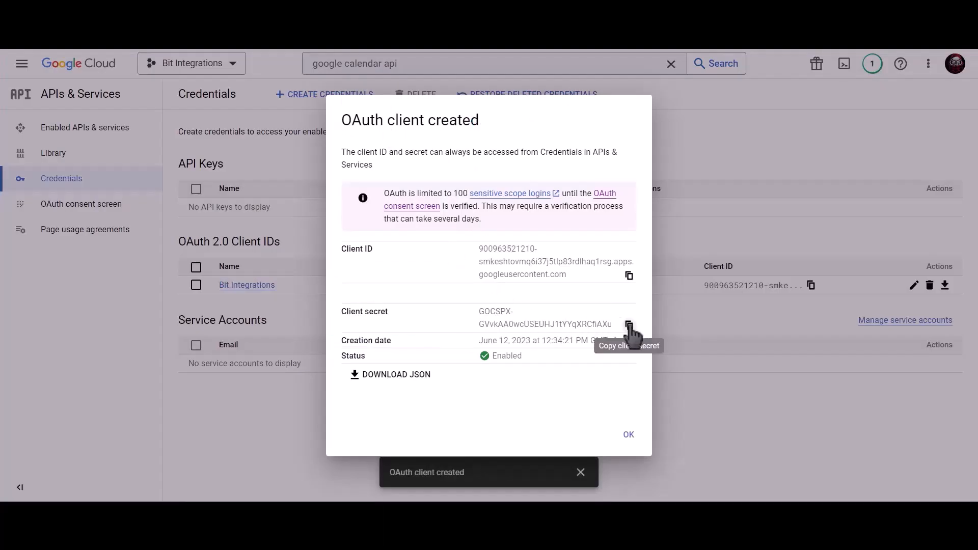
click(629, 326)
key(ctrl+Tab)
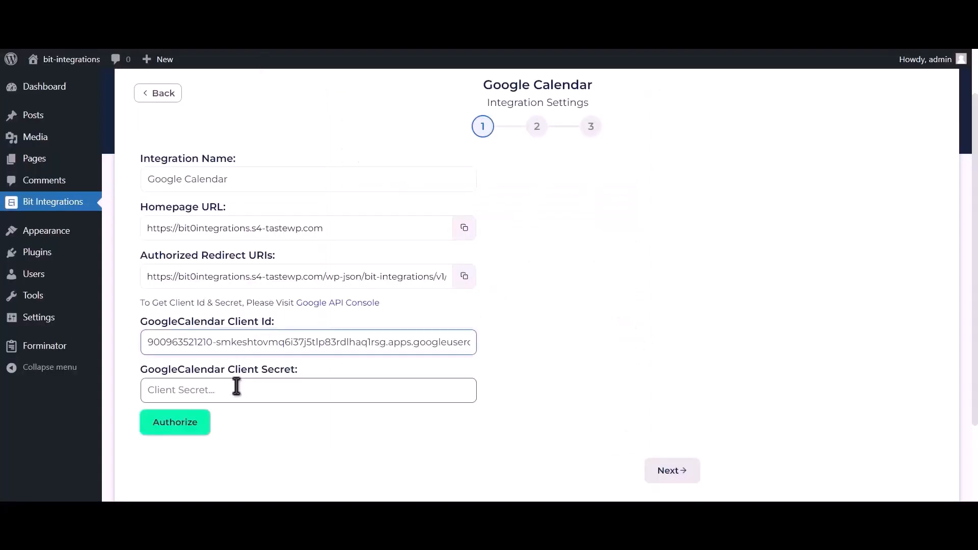
click(237, 389)
key(ctrl+v)
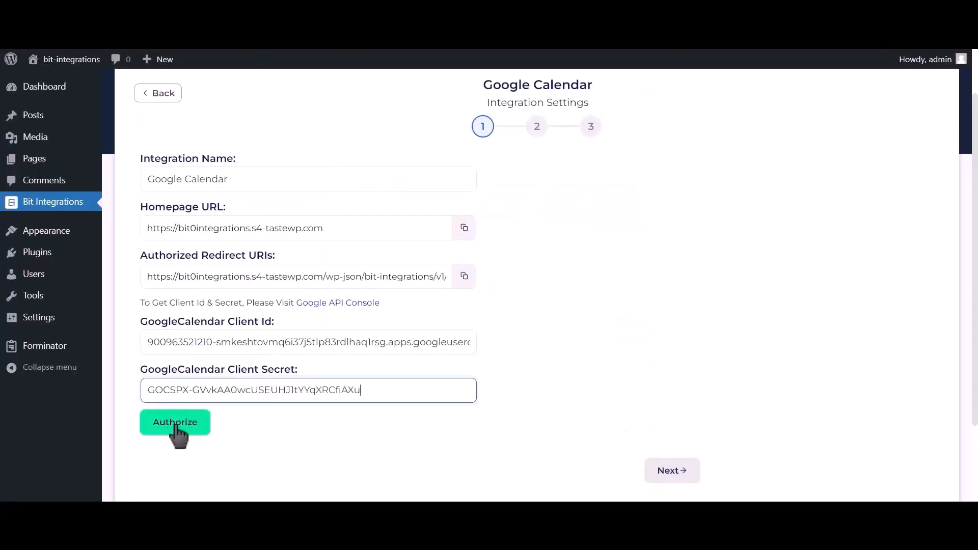
Authorize with the Google account, bypass the unverified-app warning, and allow Google Calendar access.
click(175, 422)
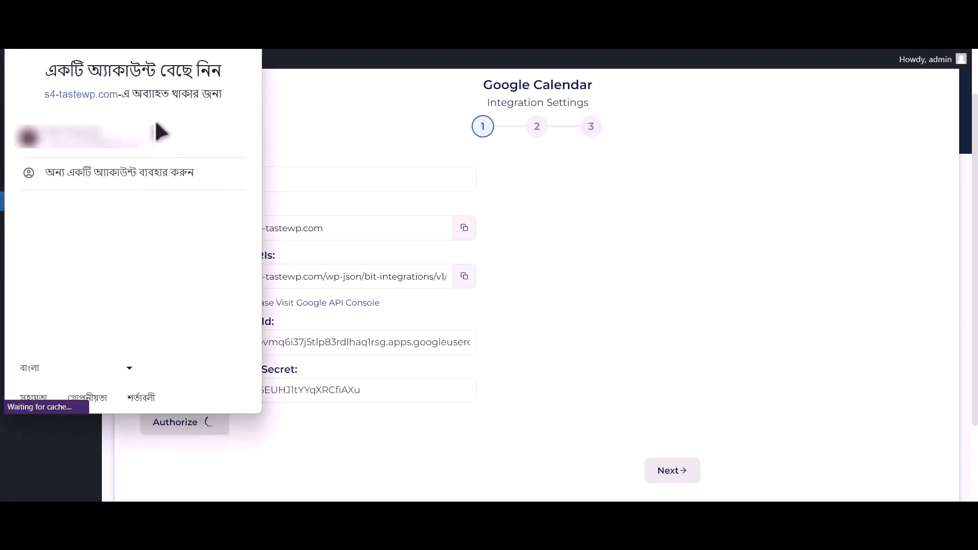
click(123, 138)
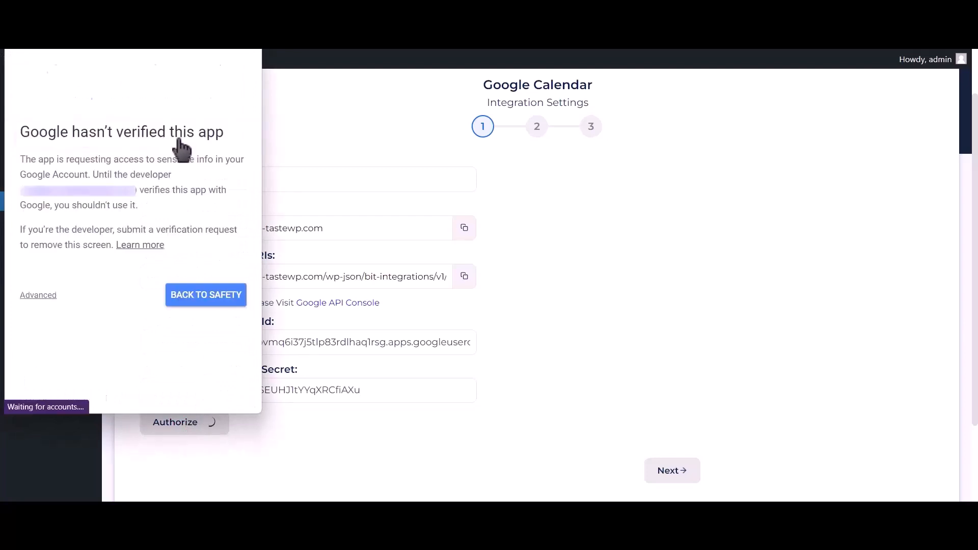
click(40, 295)
click(61, 387)
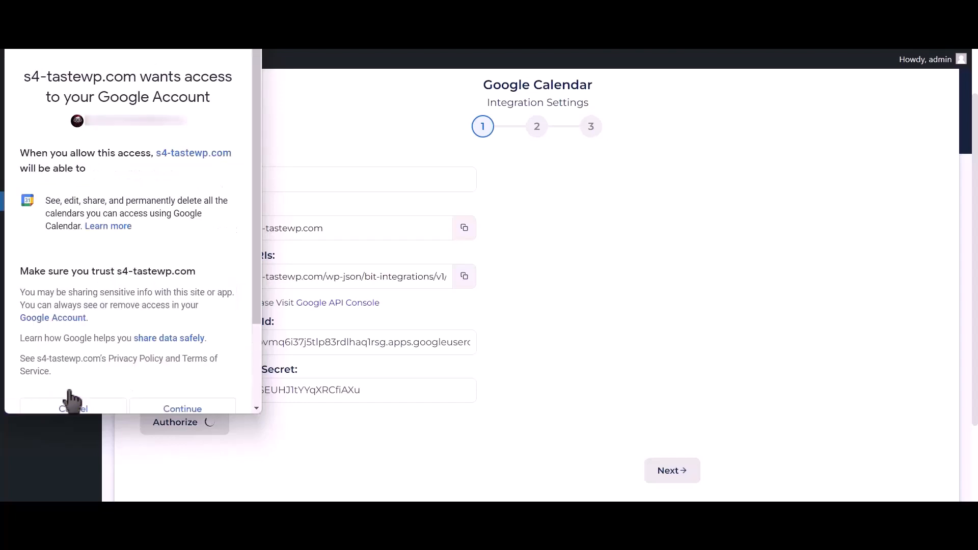
click(182, 408)
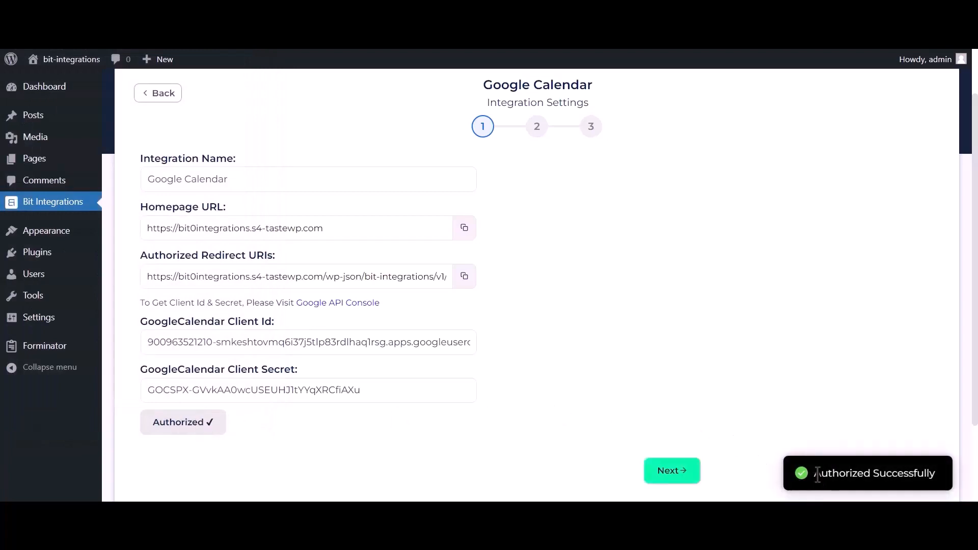
drag(867, 467, 946, 472)
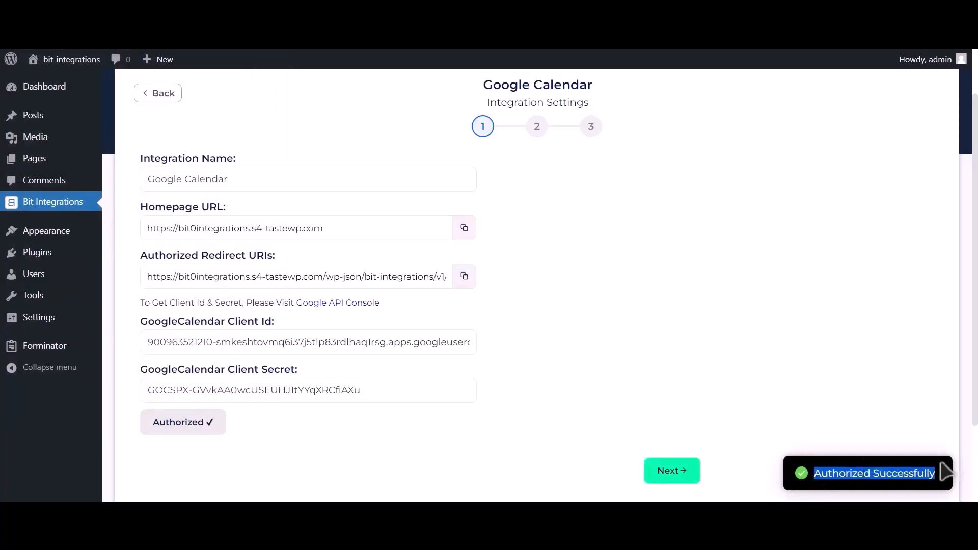
Select the Bit Integrations (owner) calendar and the Asia/Dhaka time zone for the integration.
click(672, 471)
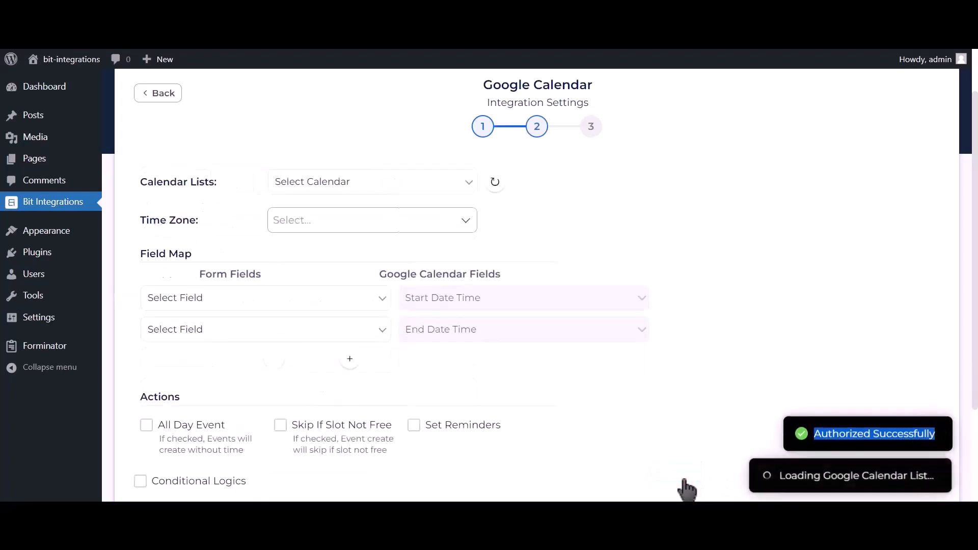
click(386, 180)
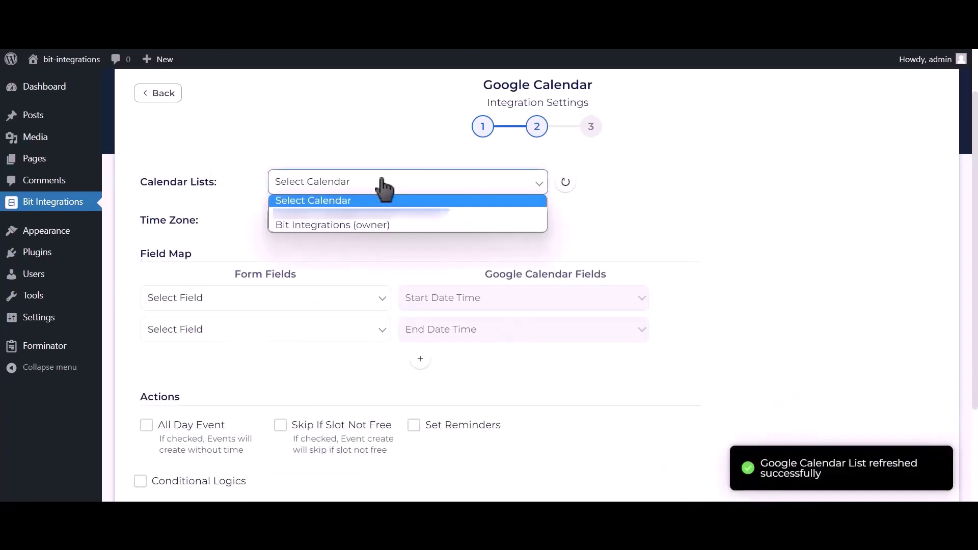
click(374, 223)
click(363, 221)
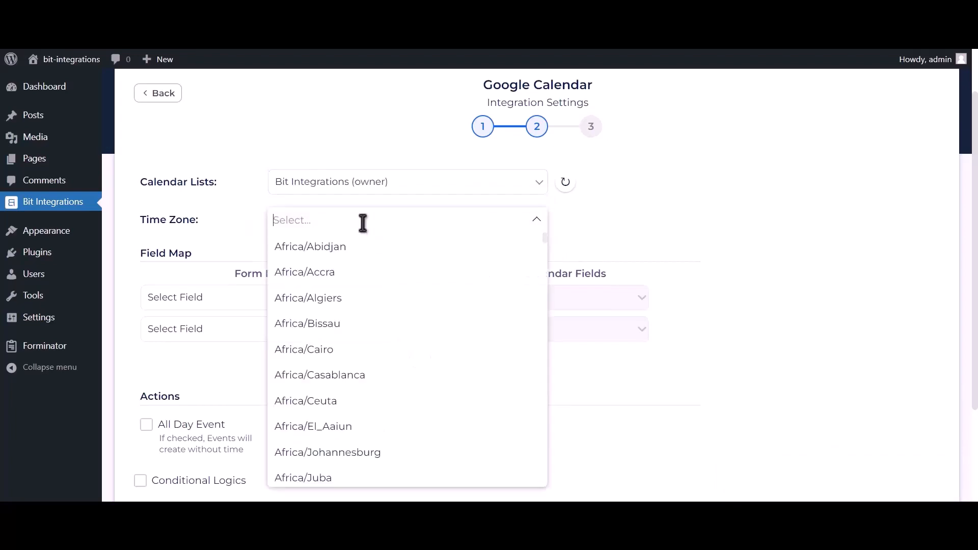
text(dhaka)
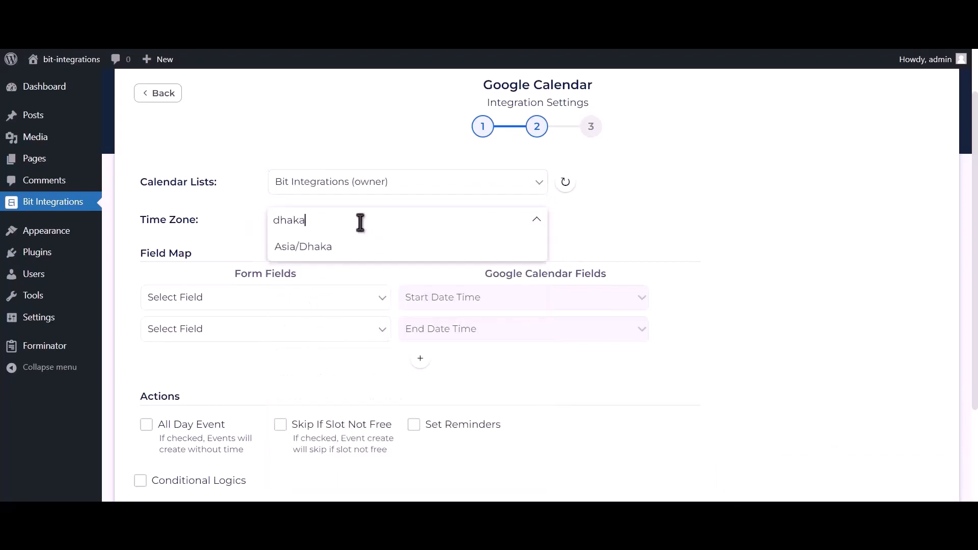
click(349, 246)
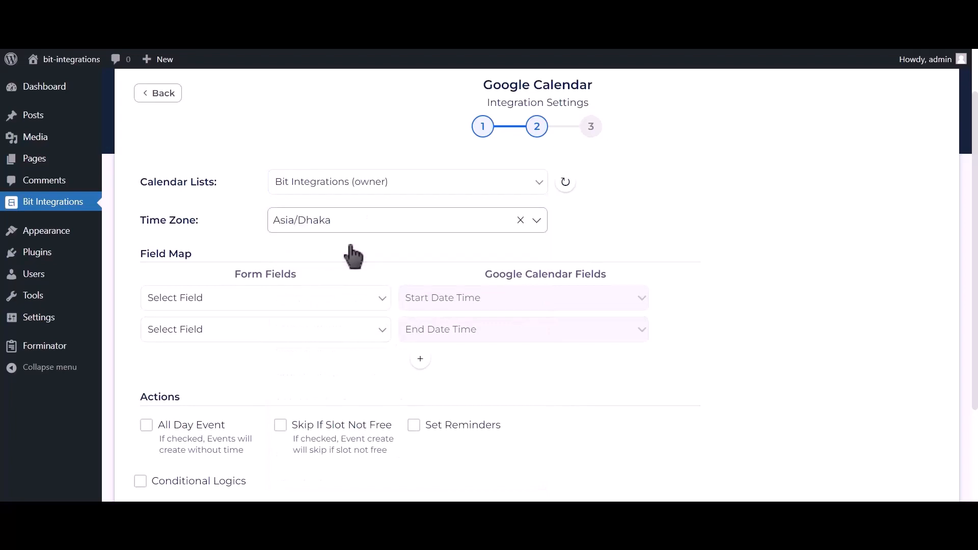
scroll(373, 315, up, 2)
scroll(373, 314, down, 2)
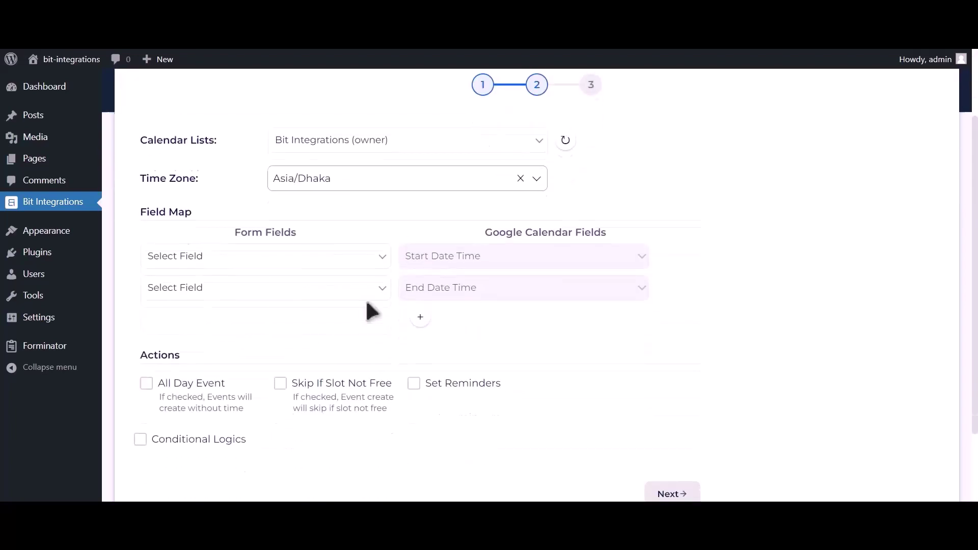
Map Date-1 to both the event Start Date Time and End Date Time.
click(295, 255)
click(174, 334)
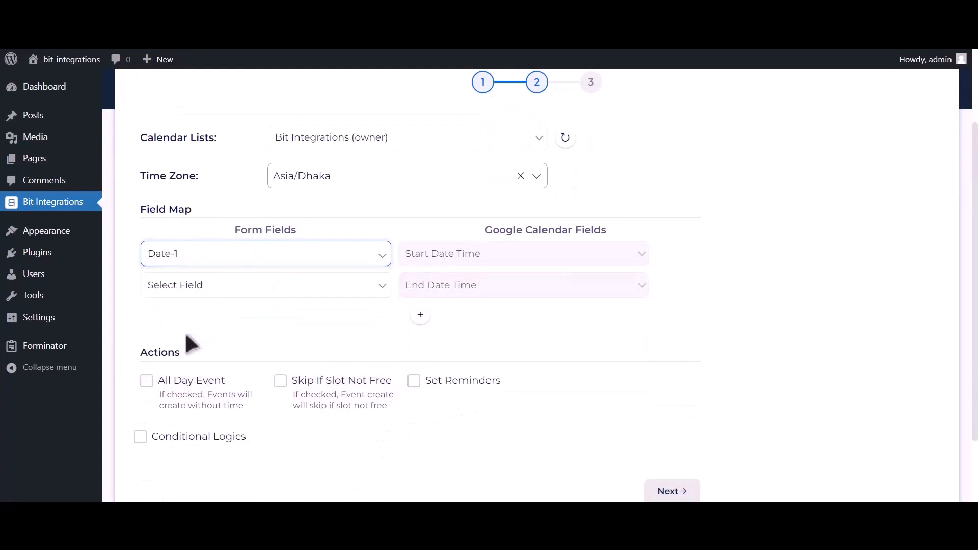
click(336, 285)
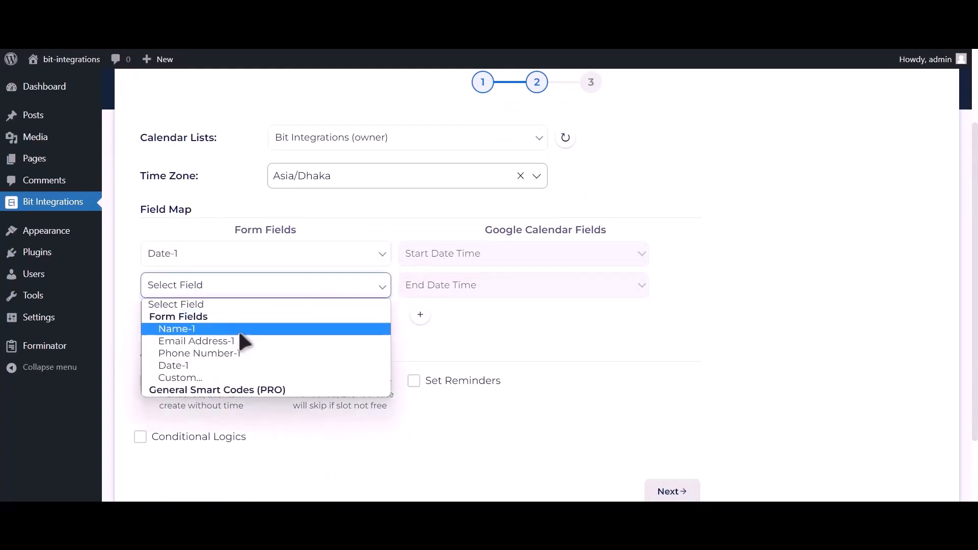
click(217, 366)
Add mapping rows sending Email Address-1 to Description and Name-1 to Title.
click(420, 314)
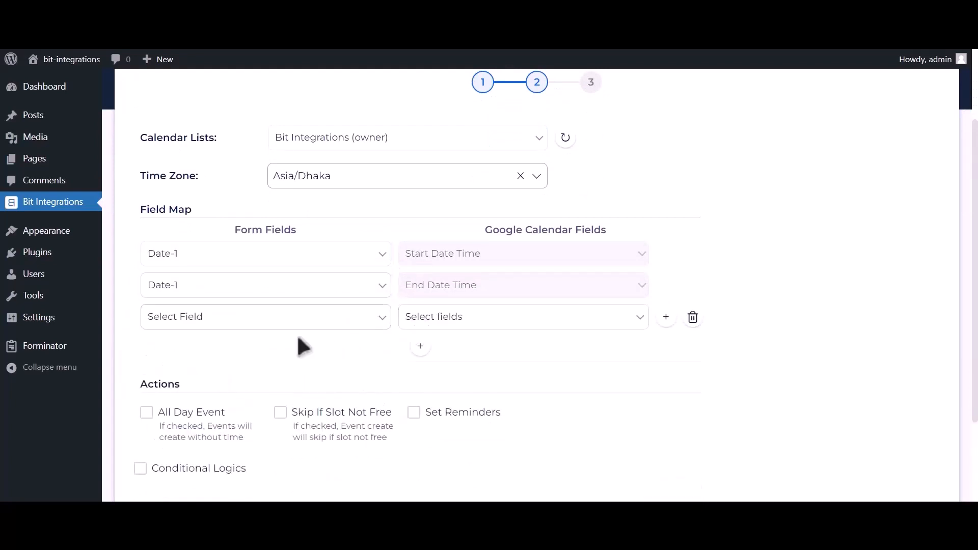
click(248, 317)
click(207, 368)
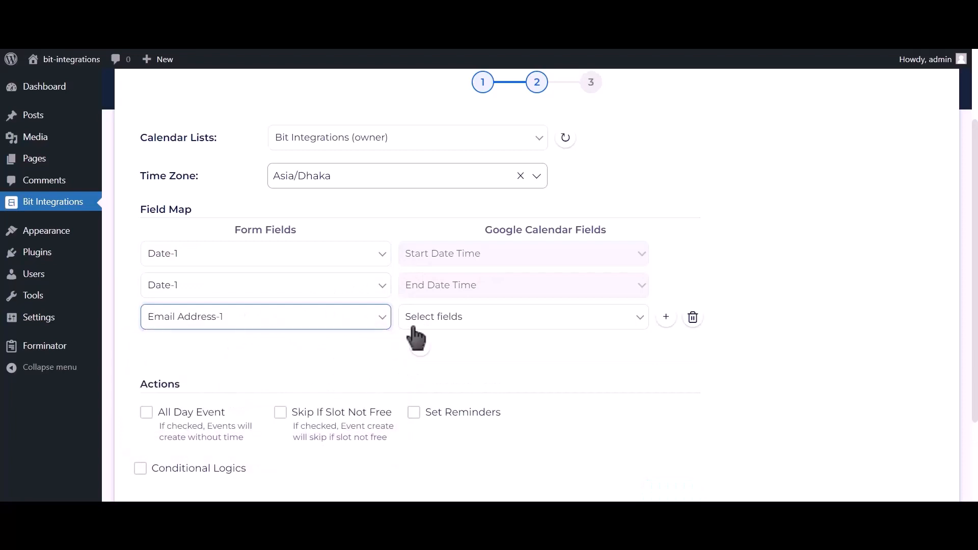
click(419, 317)
click(433, 371)
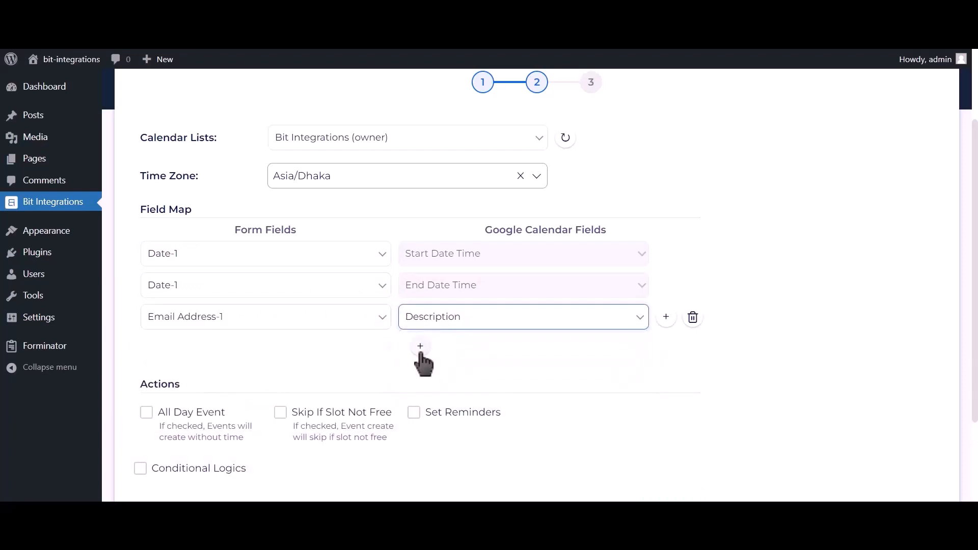
click(420, 345)
click(298, 353)
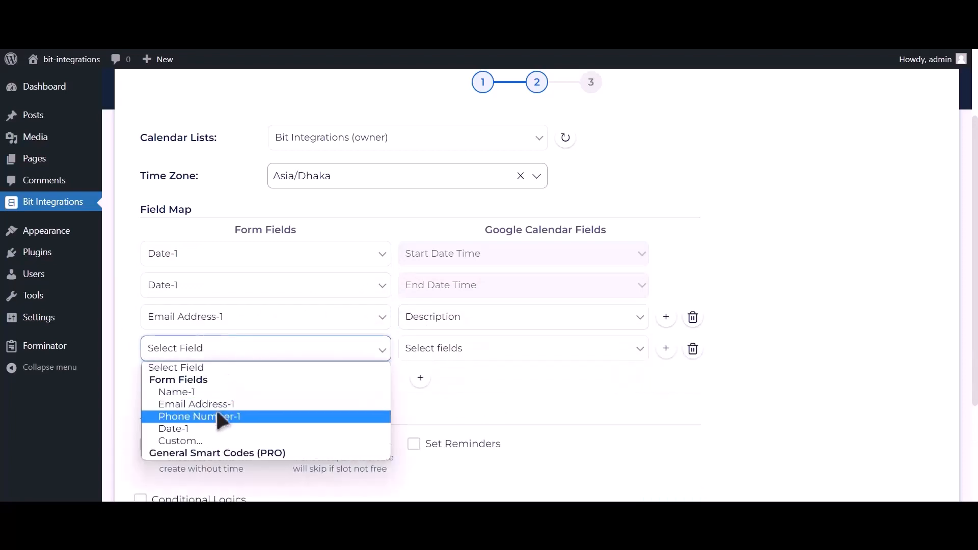
click(217, 392)
click(424, 348)
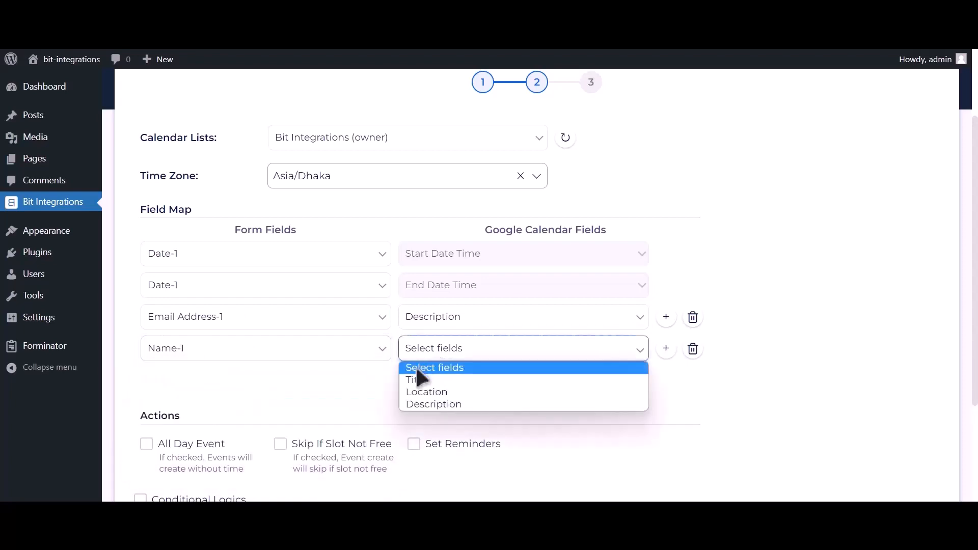
click(432, 380)
Add a row sending Phone Number-1 to Description and enable All Day Event.
click(420, 380)
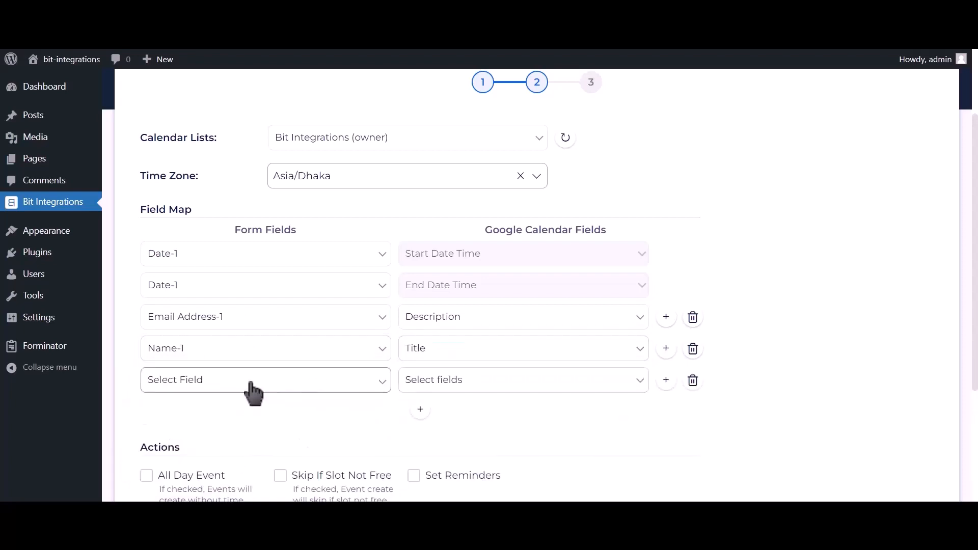
click(252, 380)
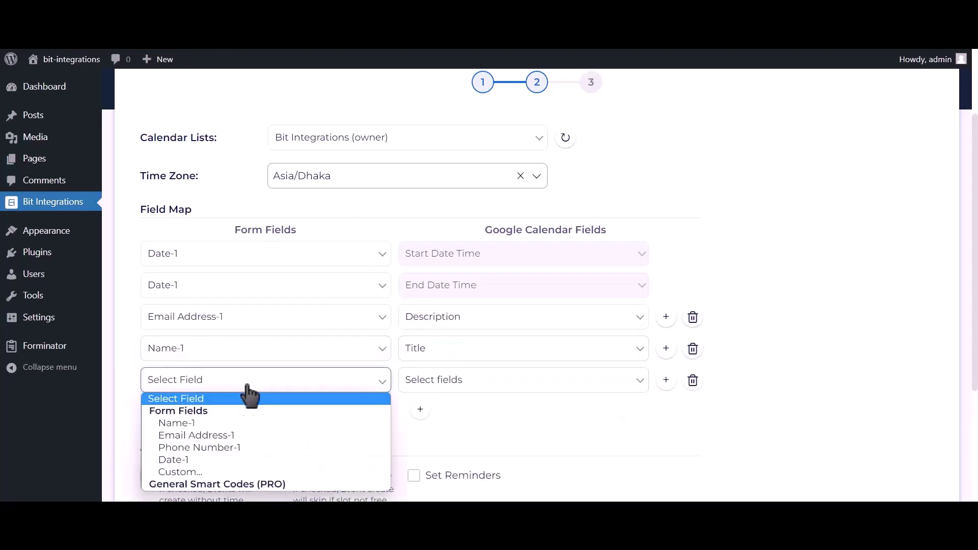
click(226, 447)
click(462, 380)
click(440, 434)
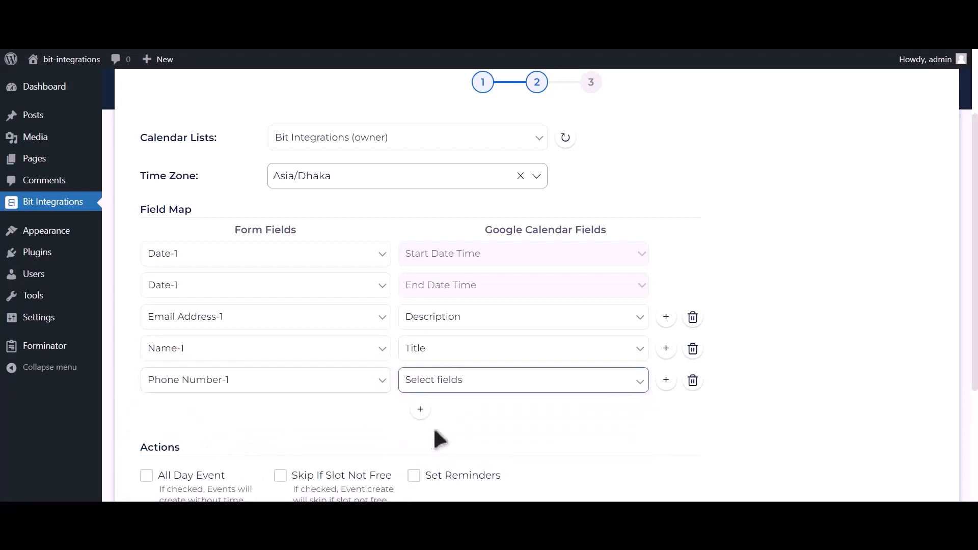
scroll(326, 410, down, 1)
scroll(326, 391, down, 2)
click(181, 371)
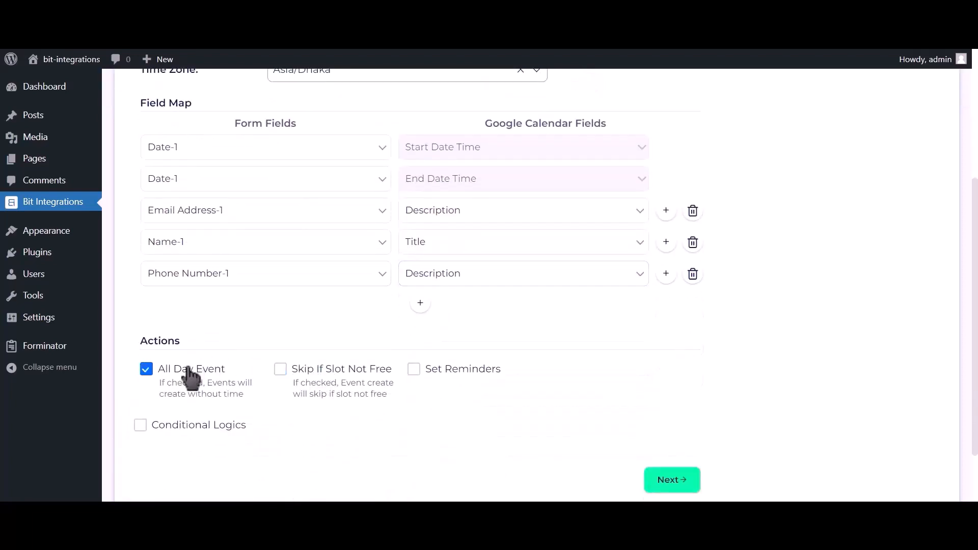
scroll(180, 372, down, 2)
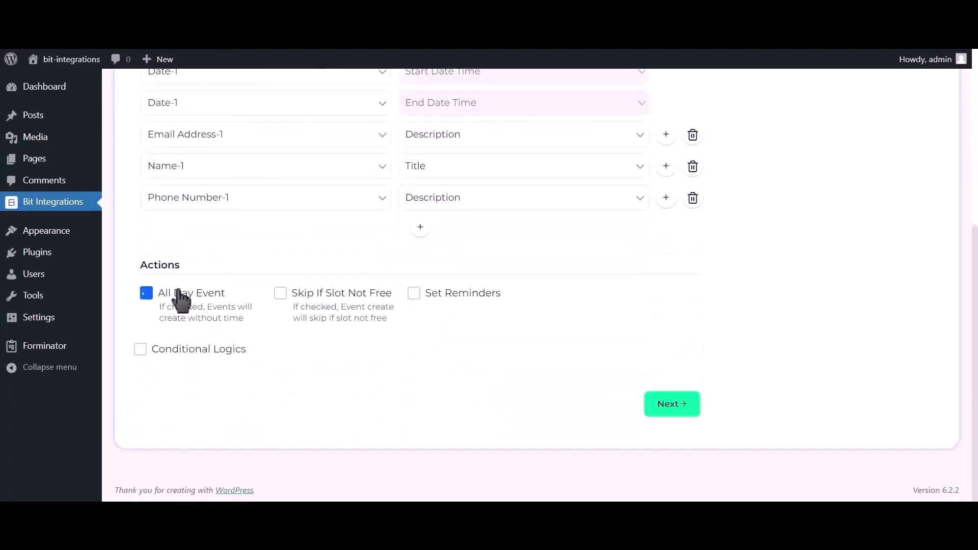
Finish and save the Google Calendar integration.
click(672, 403)
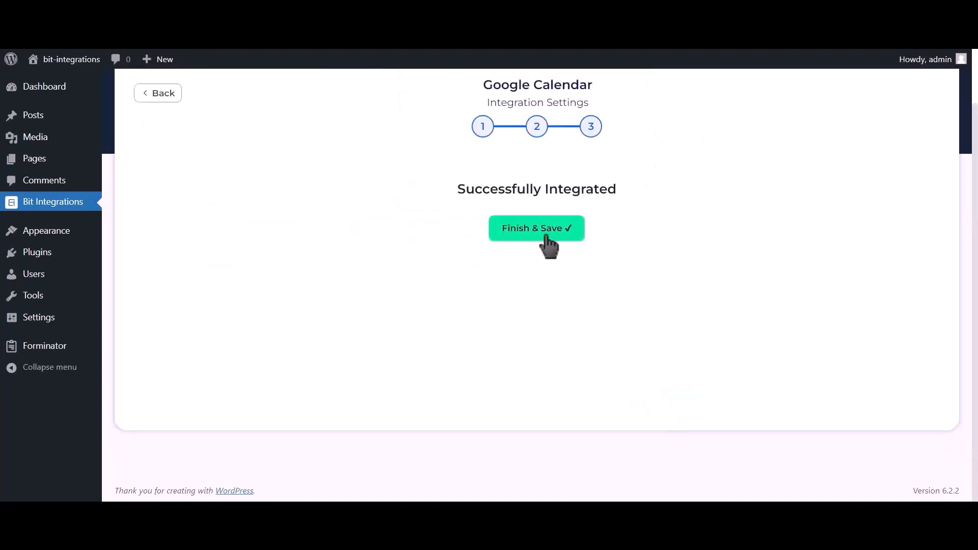
click(546, 228)
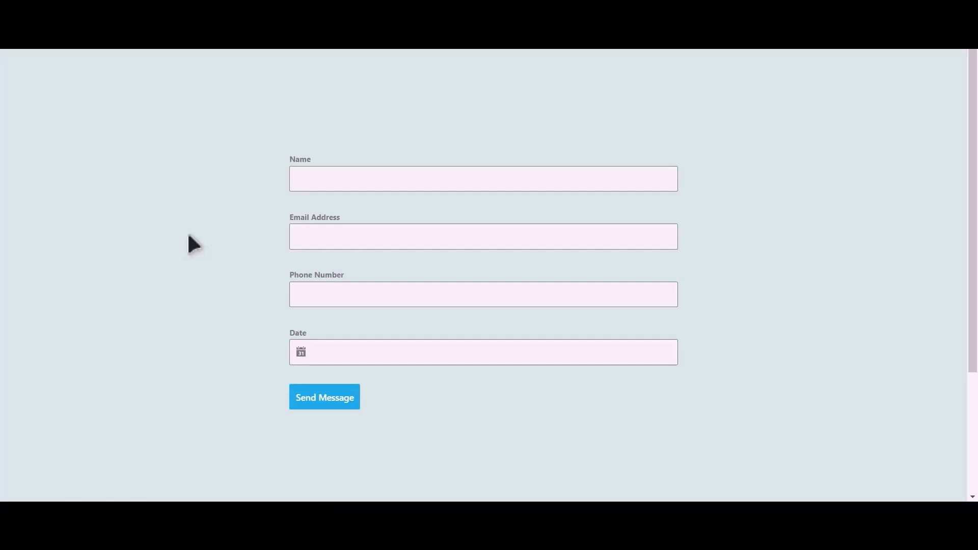
Submit a test entry with name Bit Integrations, email, phone and date June 13, 2023.
click(379, 185)
text(tegrati)
text(ons)
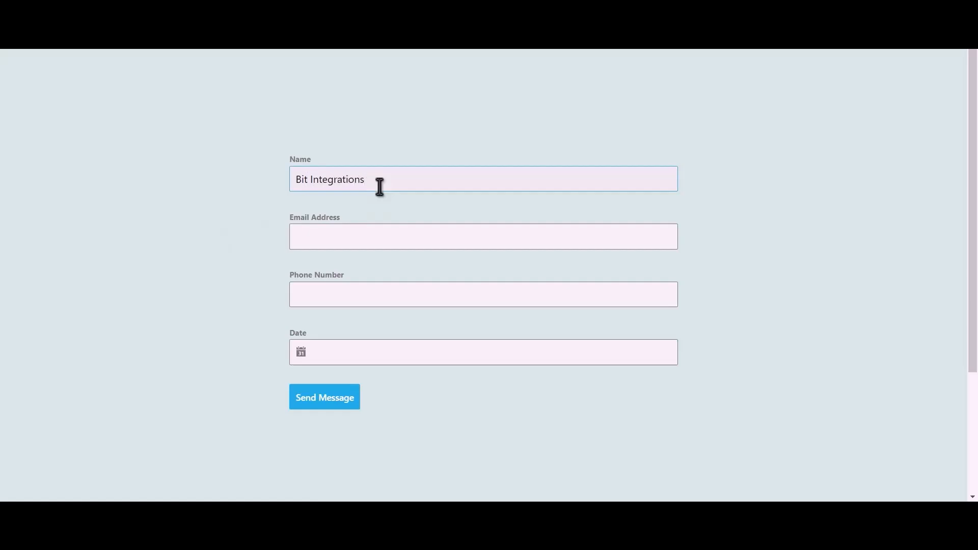
click(384, 231)
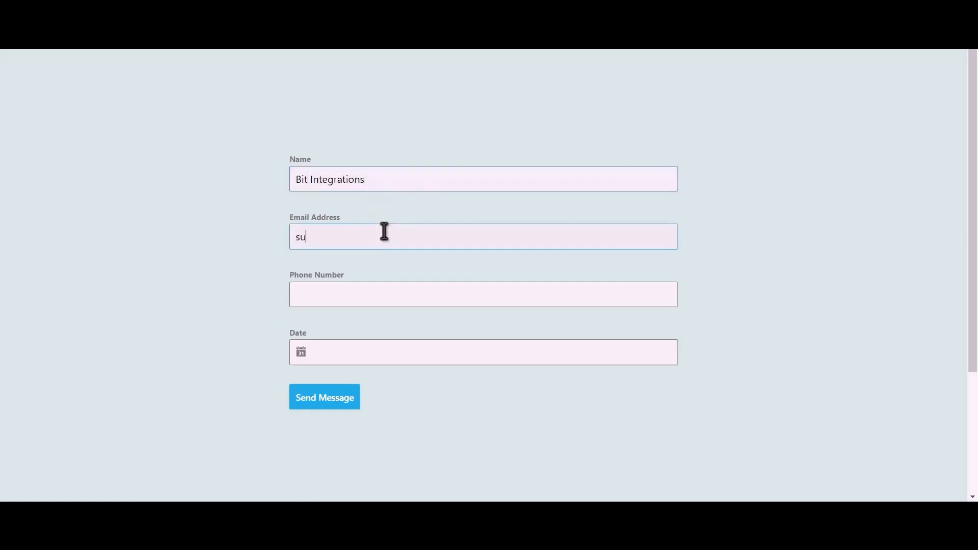
click(373, 294)
text(444555666)
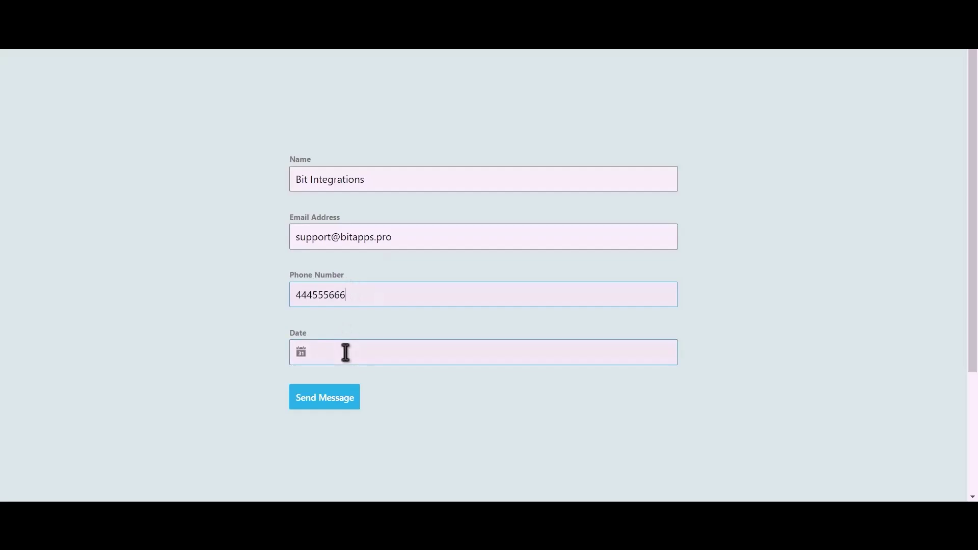
click(346, 352)
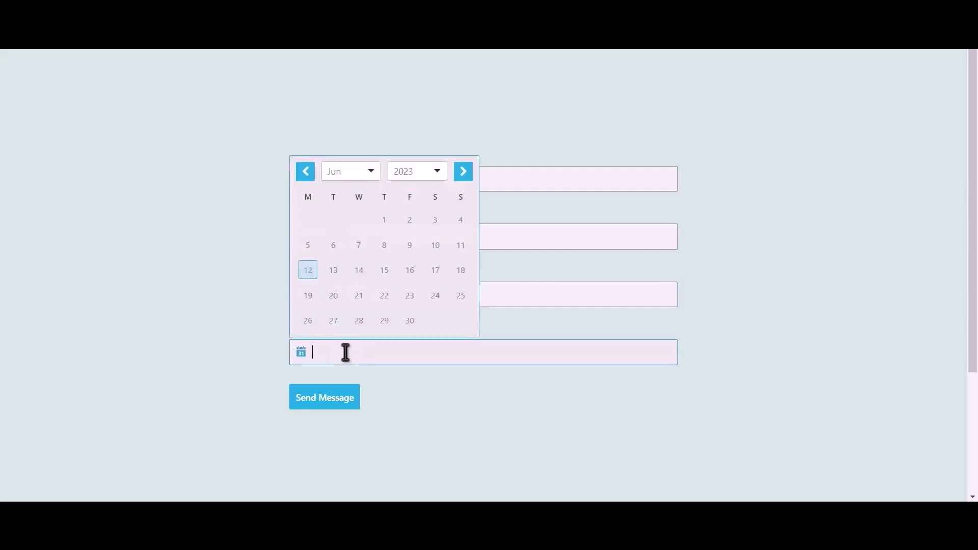
click(334, 270)
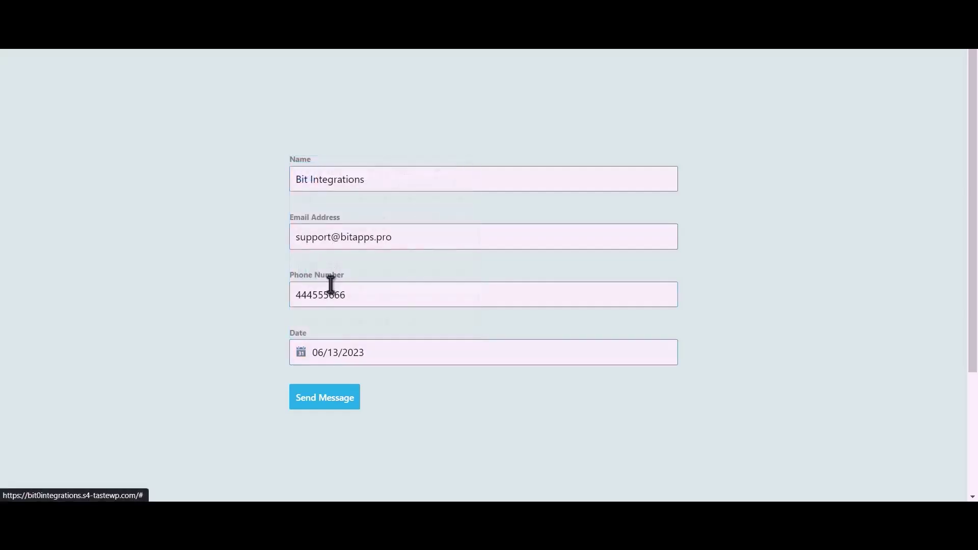
click(342, 397)
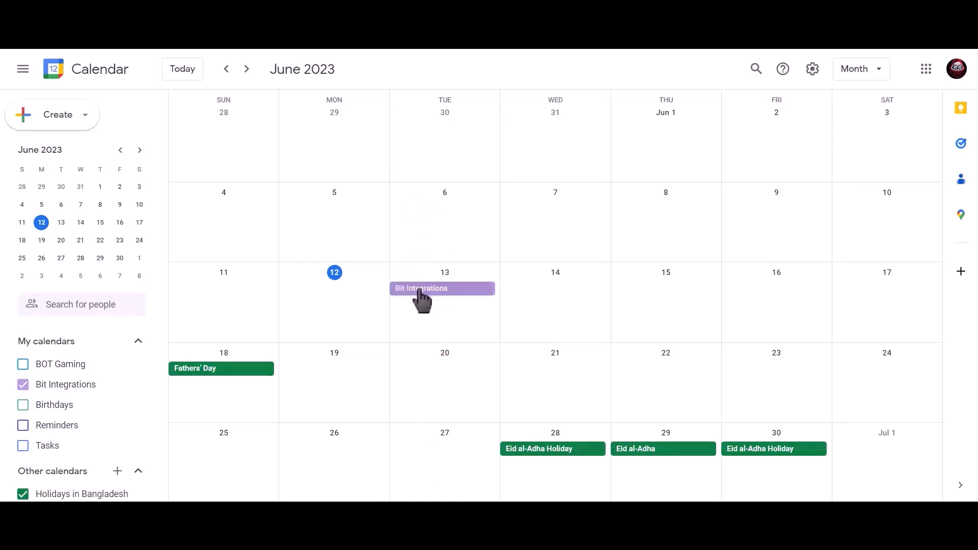
View the June 13 Bit Integrations event showing phone 444555666 as description.
click(478, 288)
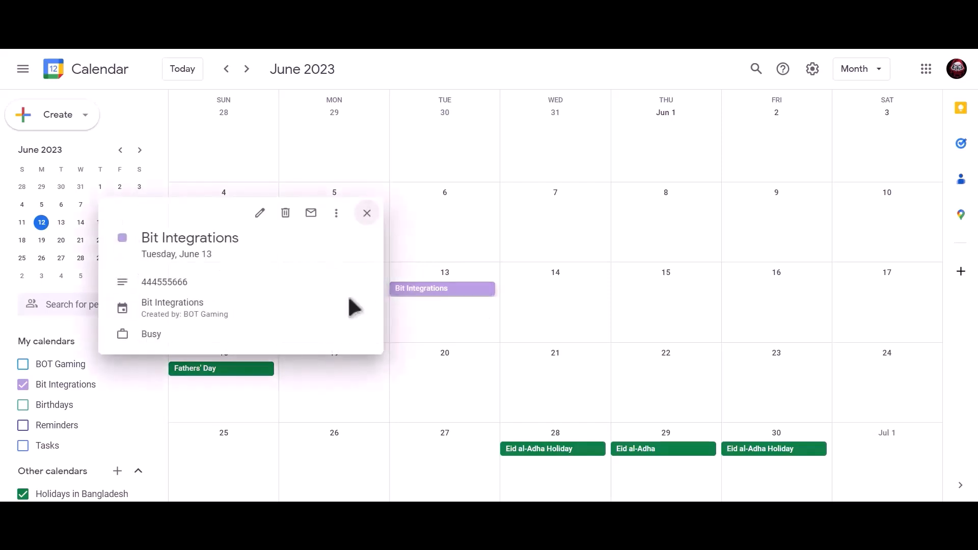